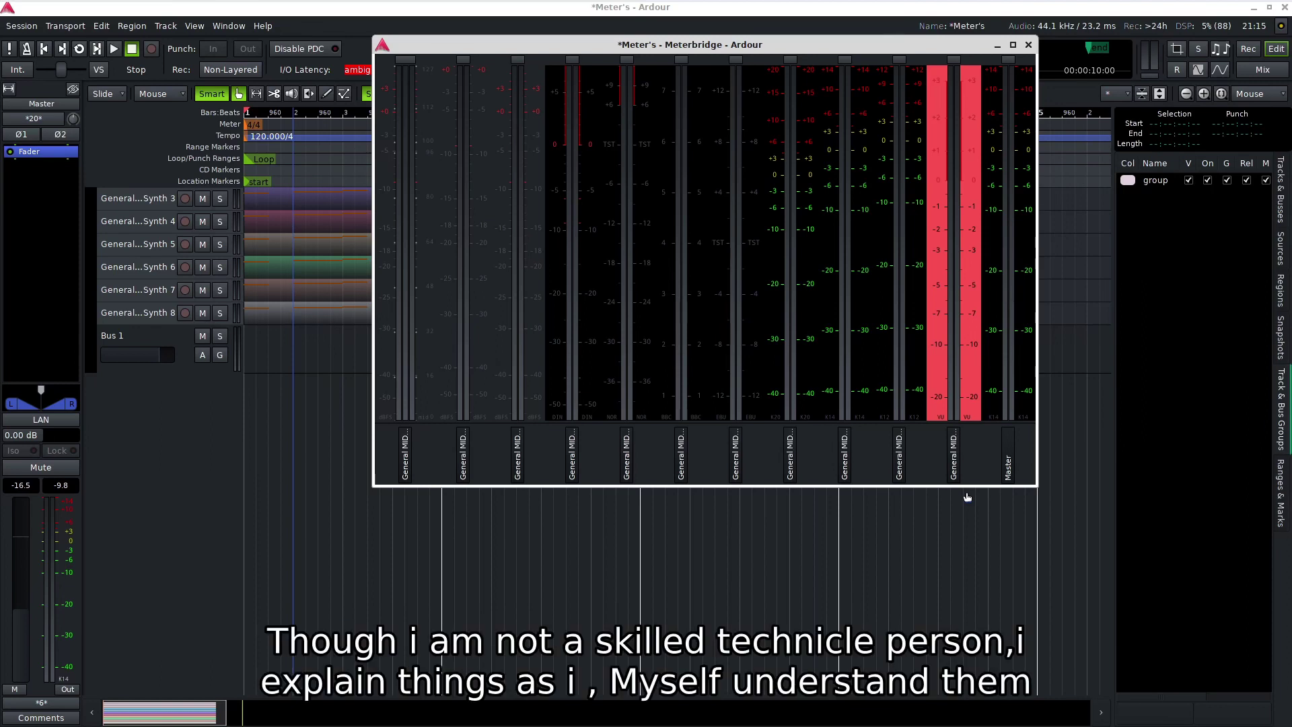
Step: Open the Meterbridge section of the session properties and move the meterbridge window clear of the dialog
click(21, 27)
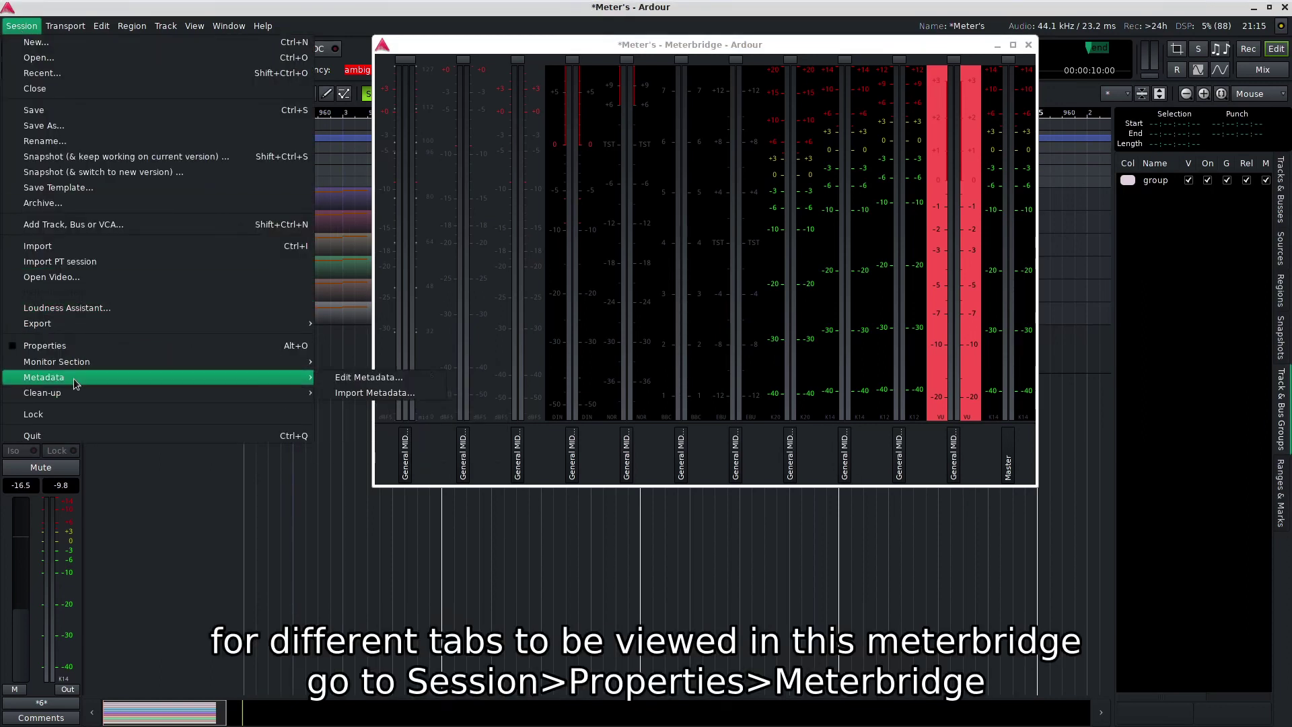
click(93, 352)
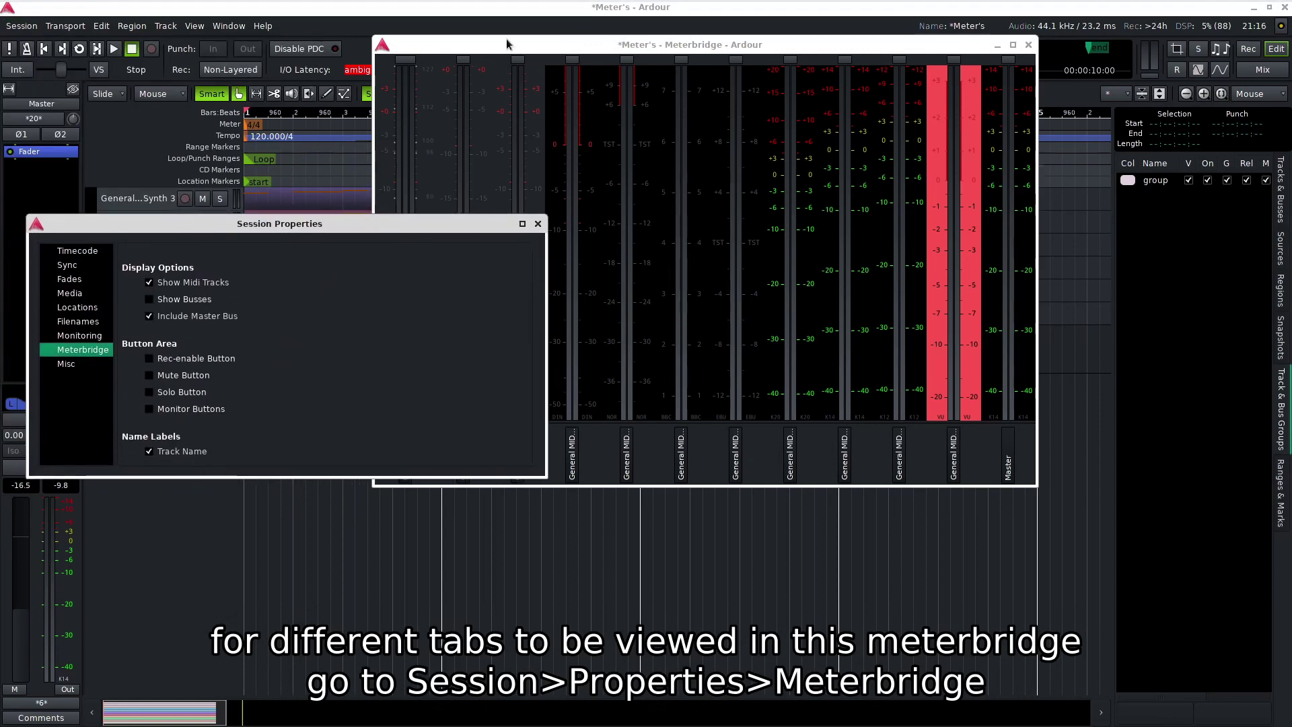
drag(509, 49, 685, 43)
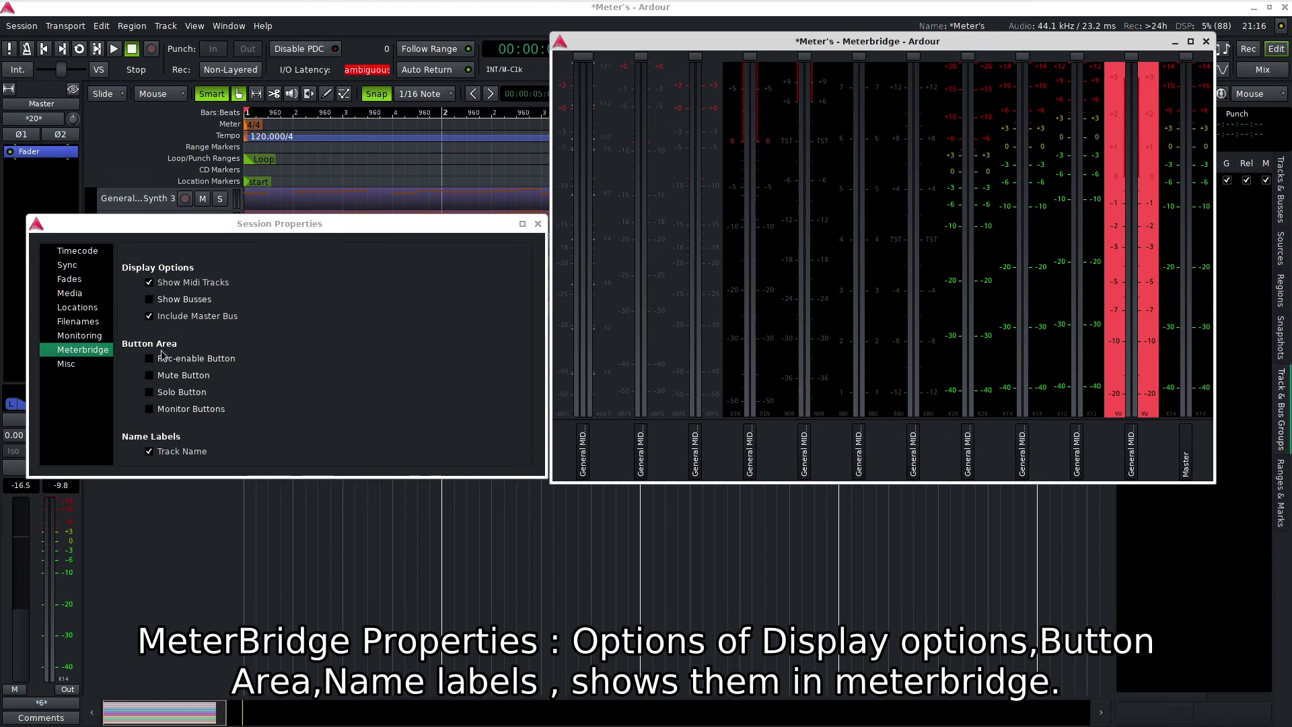
Step: Hide the MIDI tracks in the meterbridge, show them again, and make the meterbridge window taller
click(149, 283)
click(149, 284)
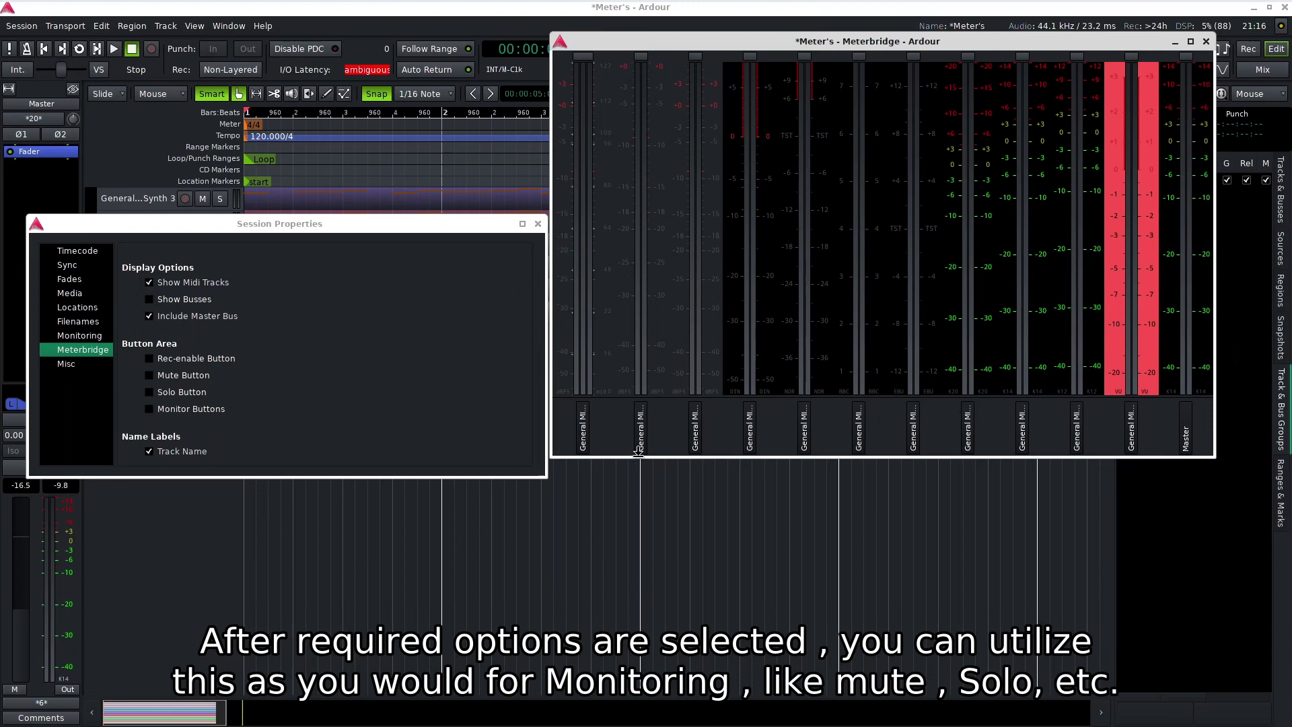
drag(637, 457, 636, 511)
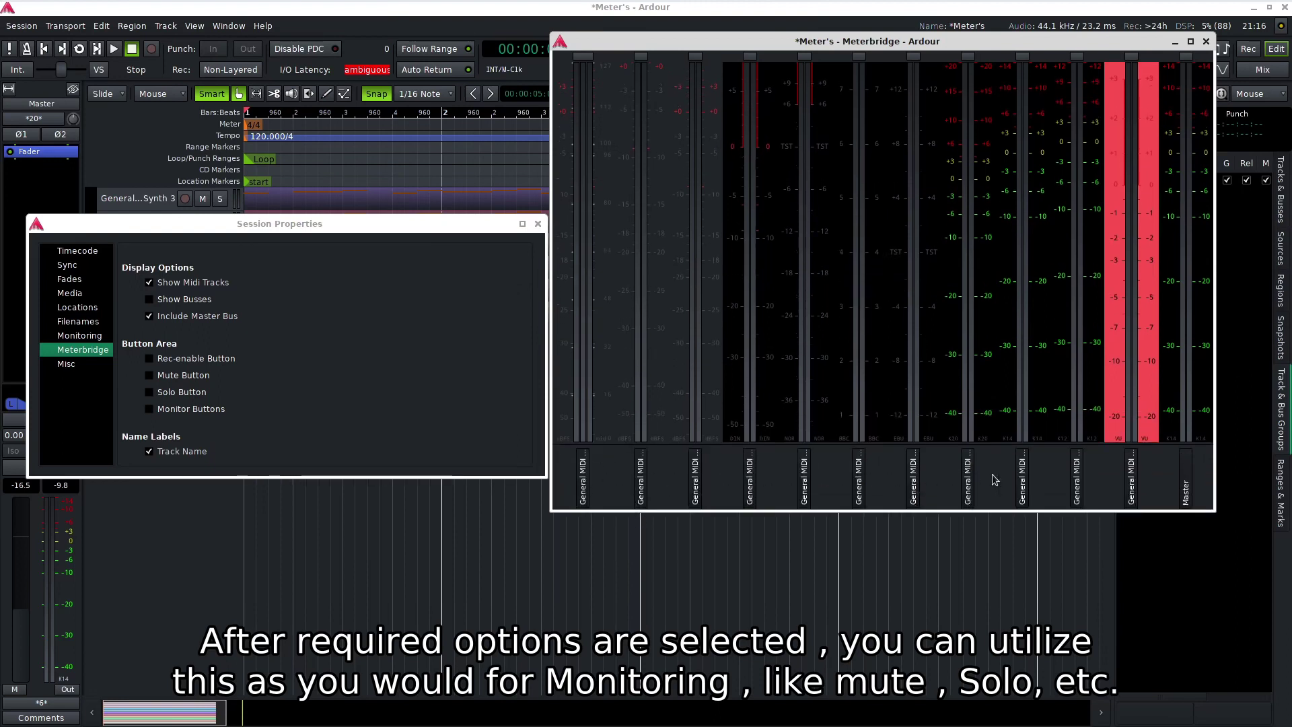
Step: Show the busses in the meterbridge and widen its window to fit the extra bus meter
click(150, 299)
click(147, 302)
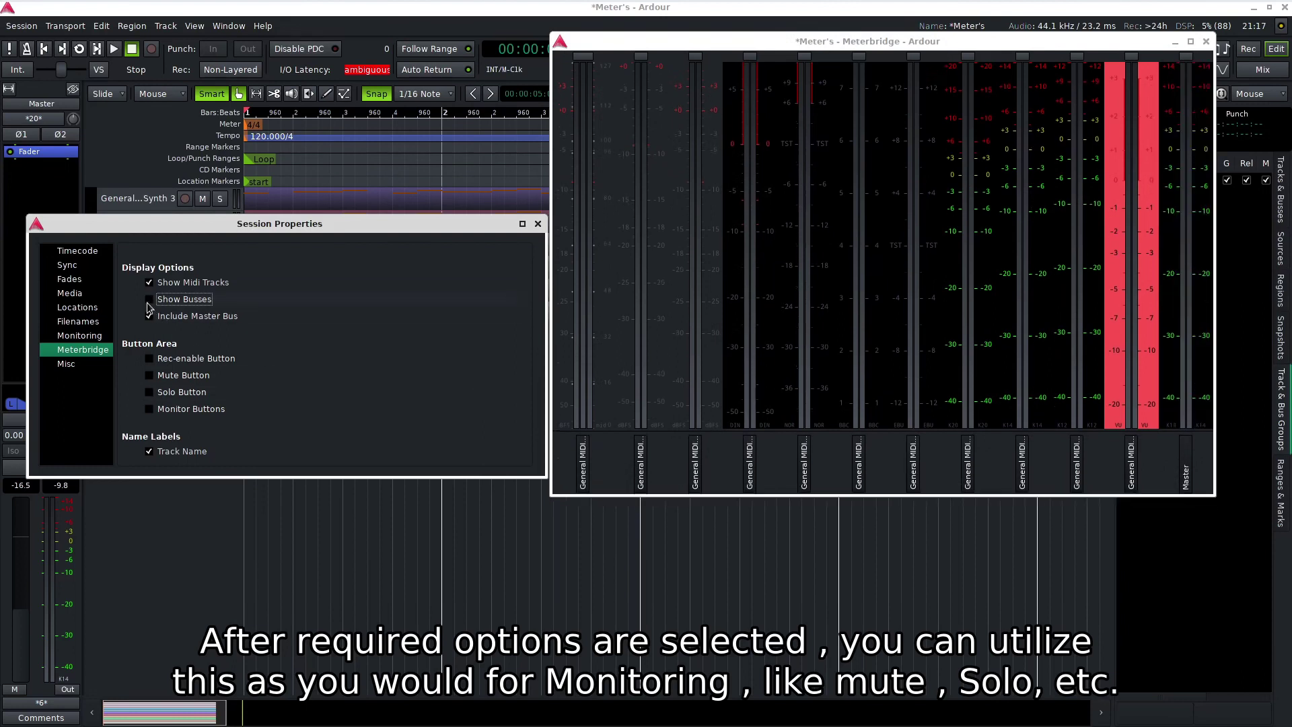
click(148, 302)
drag(1215, 240, 1271, 251)
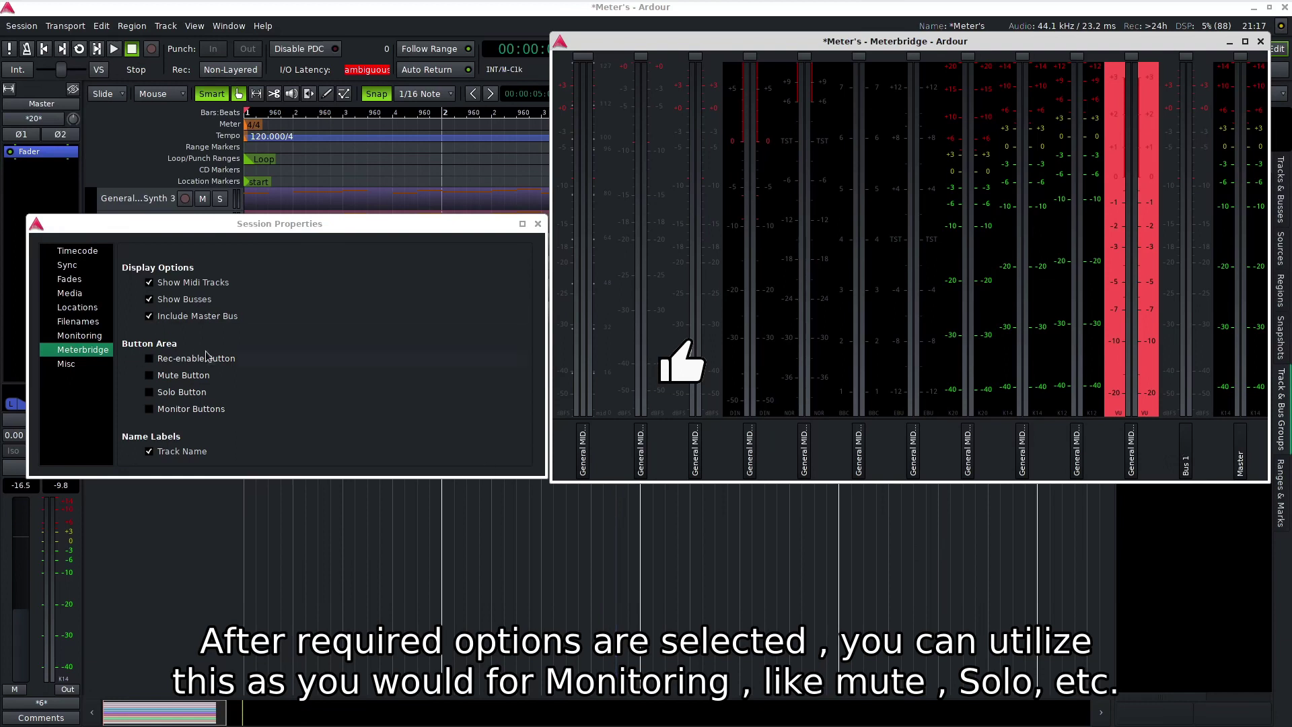
Step: Add the rec-enable, mute, solo and monitor buttons to the meterbridge strips
click(148, 360)
click(159, 375)
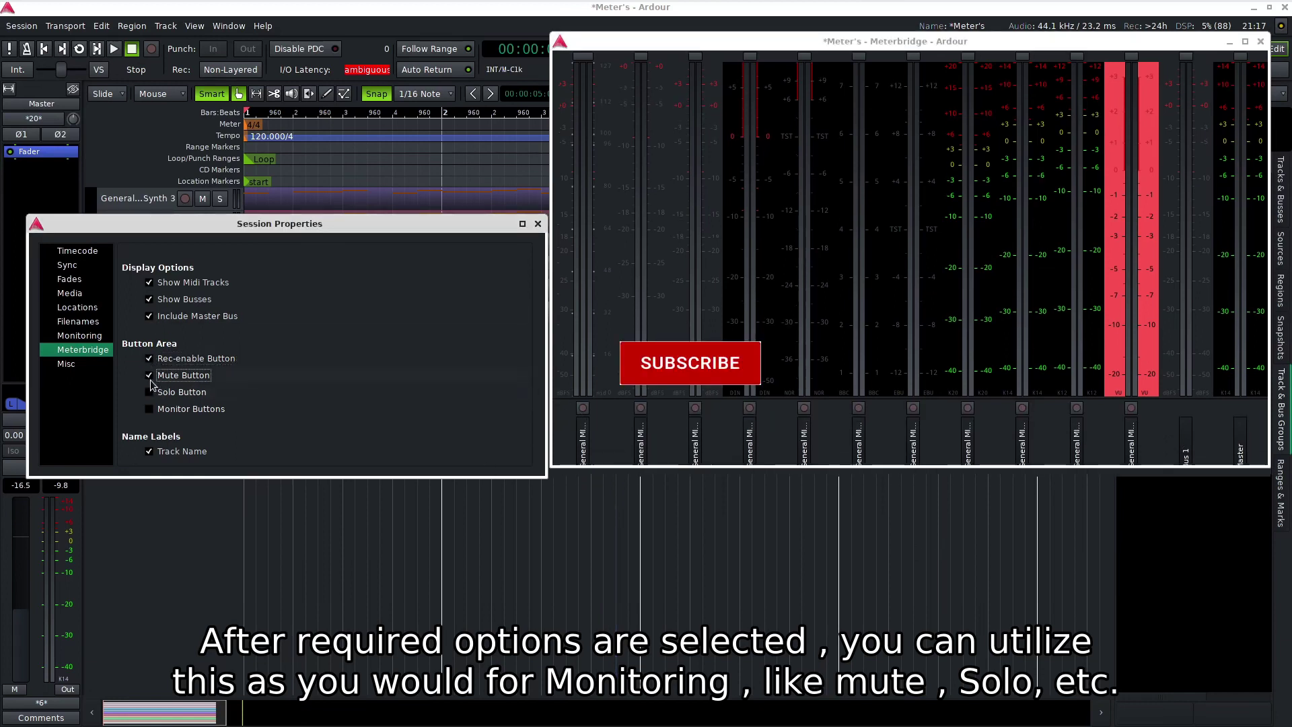
click(149, 391)
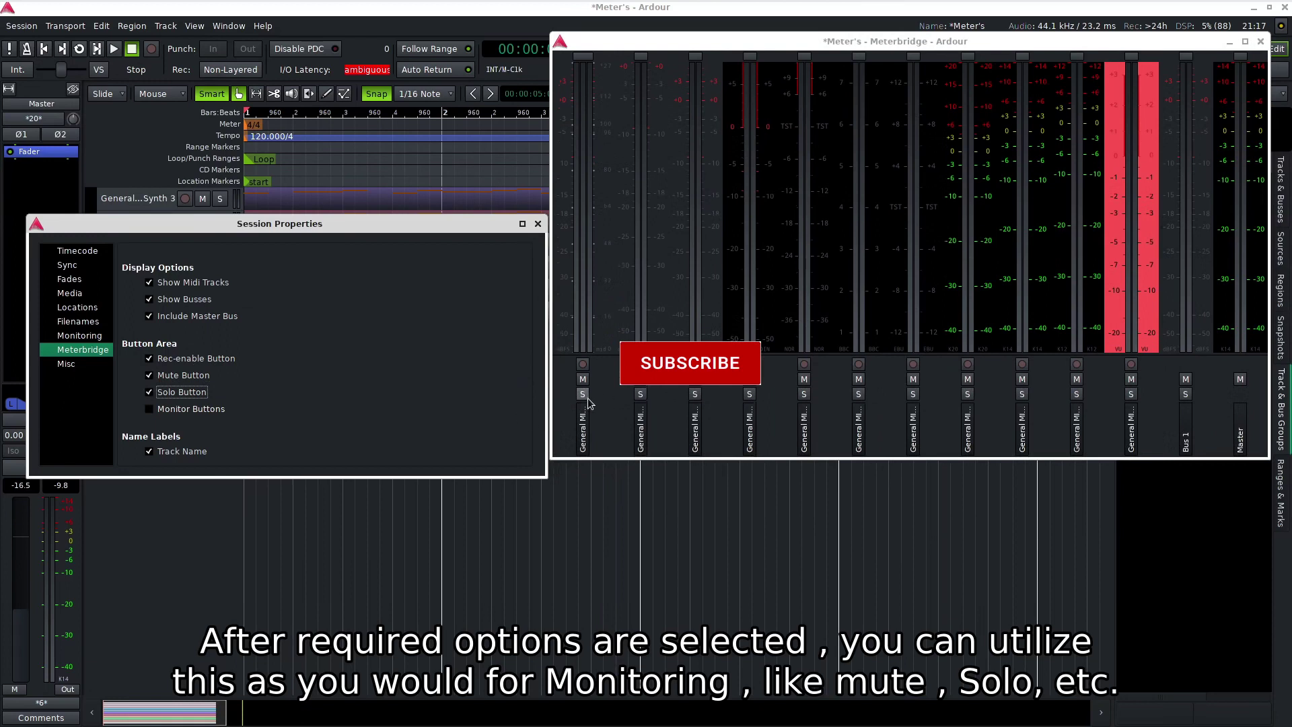
click(149, 408)
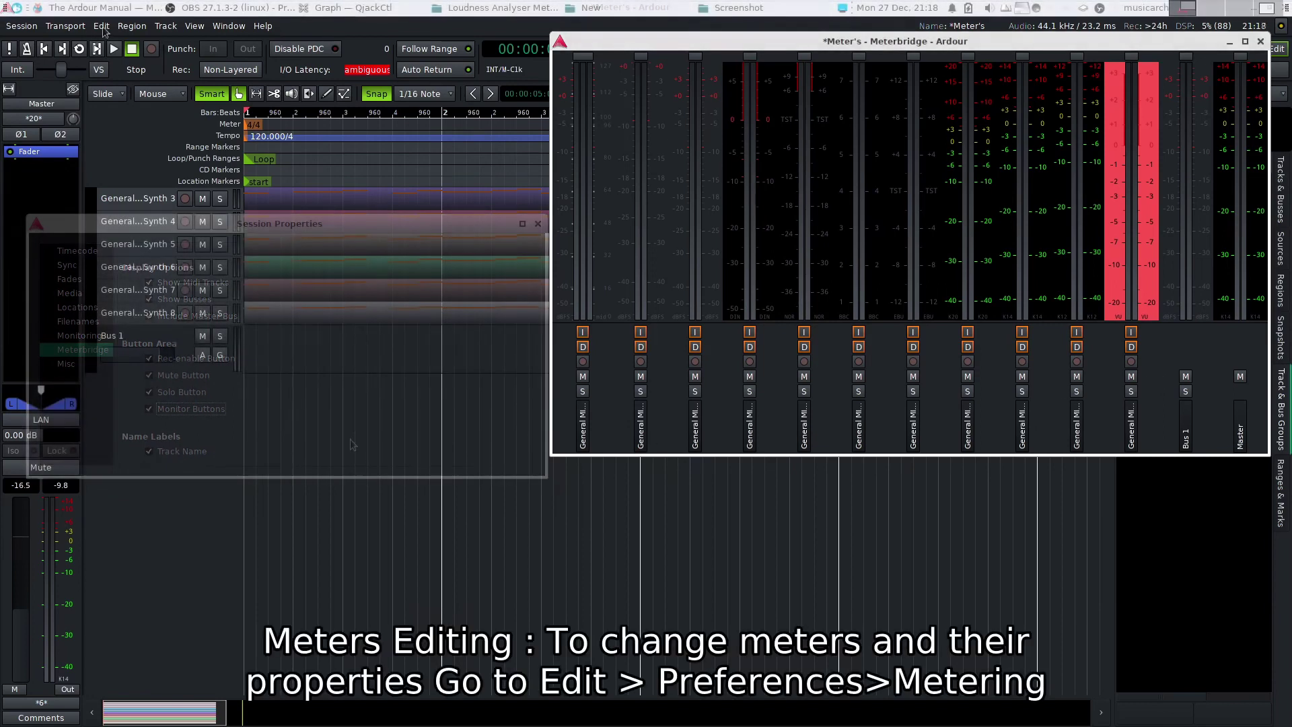
Step: Open the Metering preferences and arrange the preferences and meterbridge windows side by side
click(102, 27)
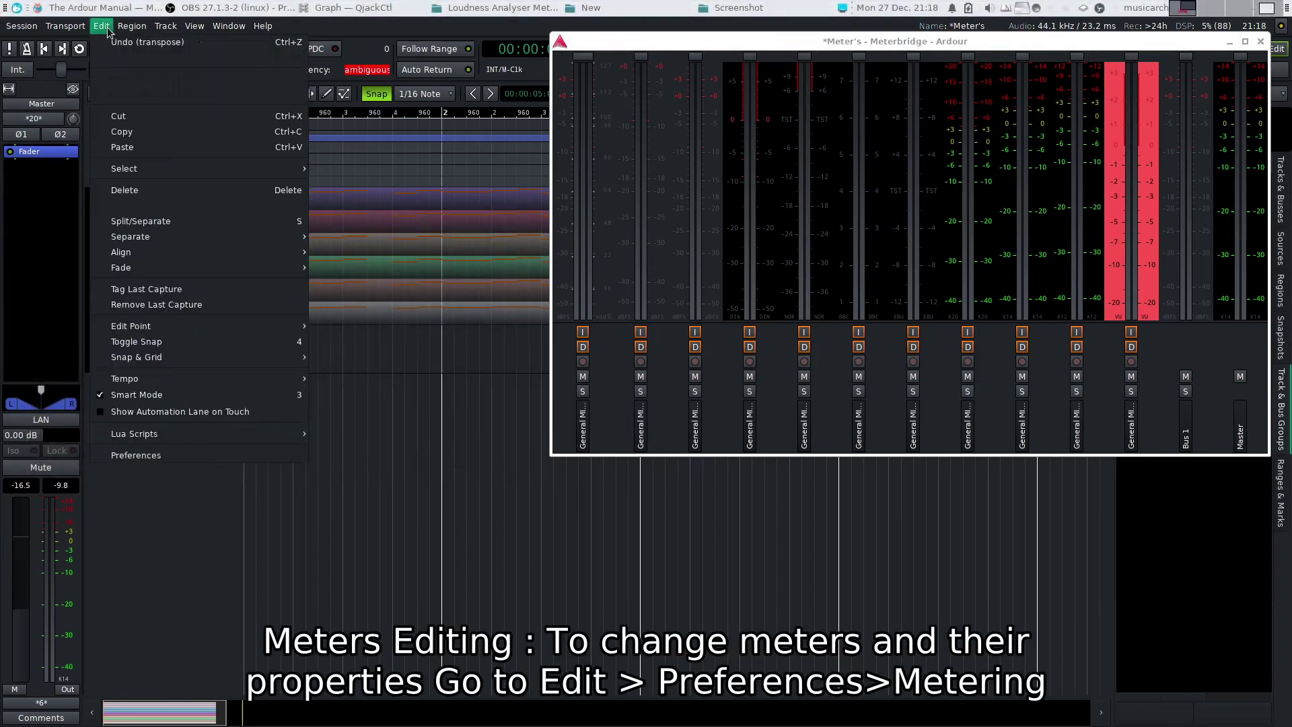
click(161, 457)
drag(429, 152, 196, 97)
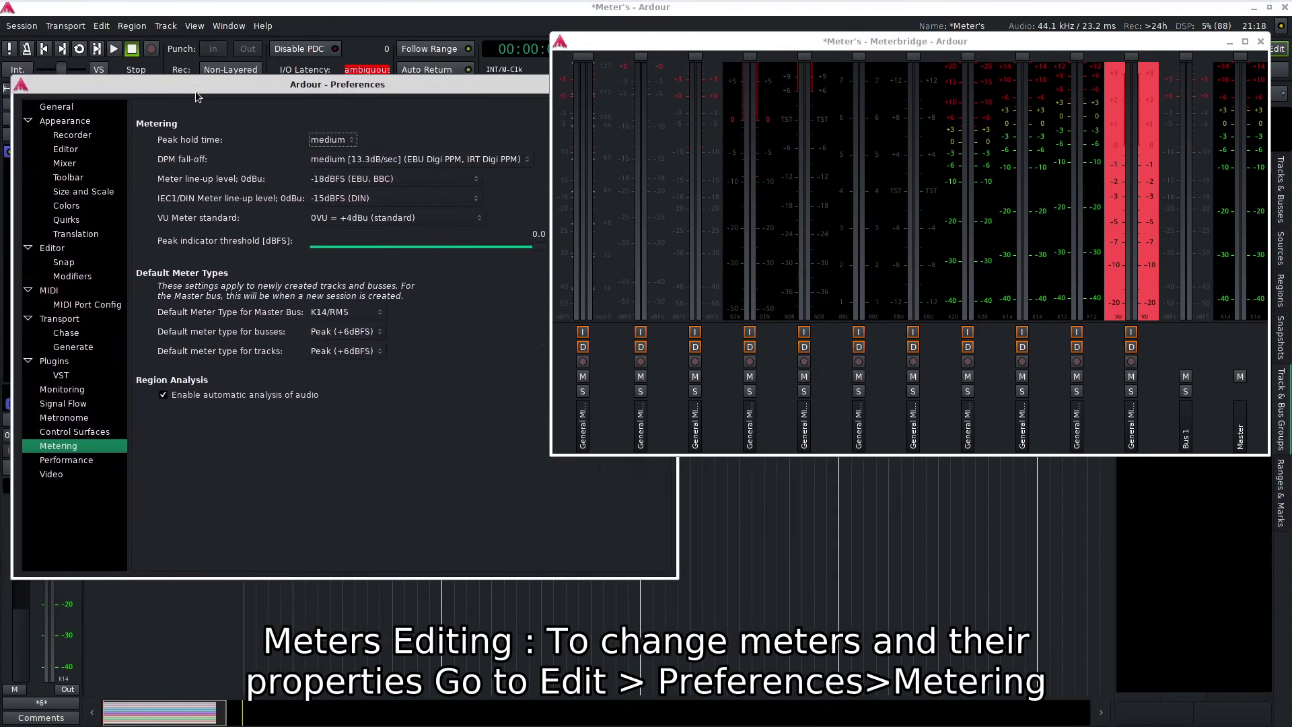
drag(792, 44, 812, 95)
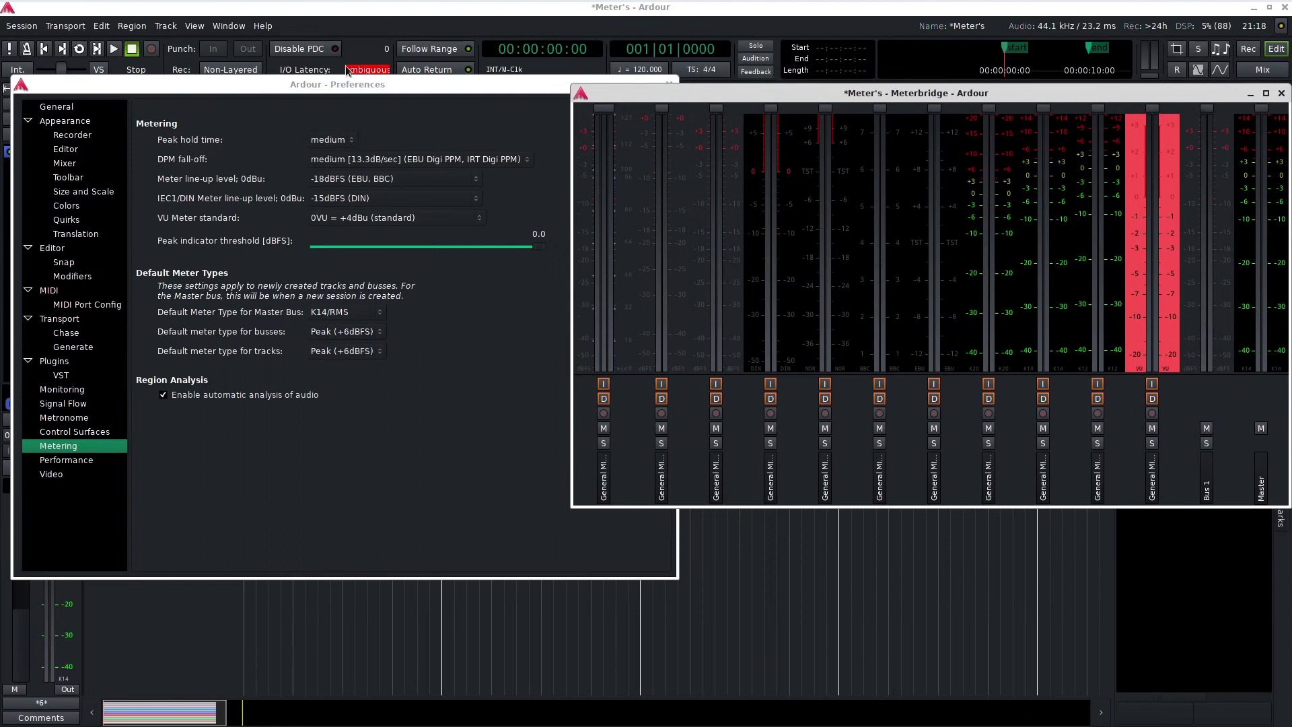
drag(359, 91, 349, 87)
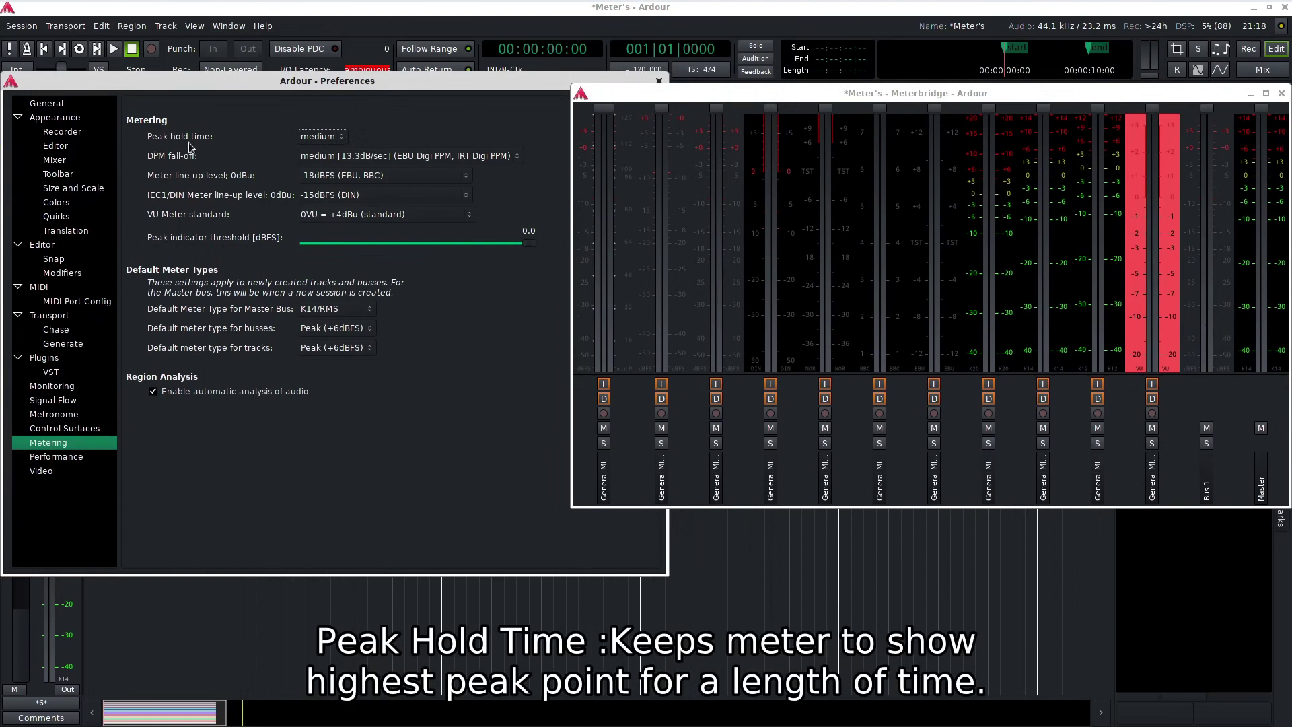
Step: Review the choices for peak hold time and DPM fall-off, picking medium and medium [13.3dB/sec] (EBU Digi PPM, IRT Digi PPM)
click(337, 136)
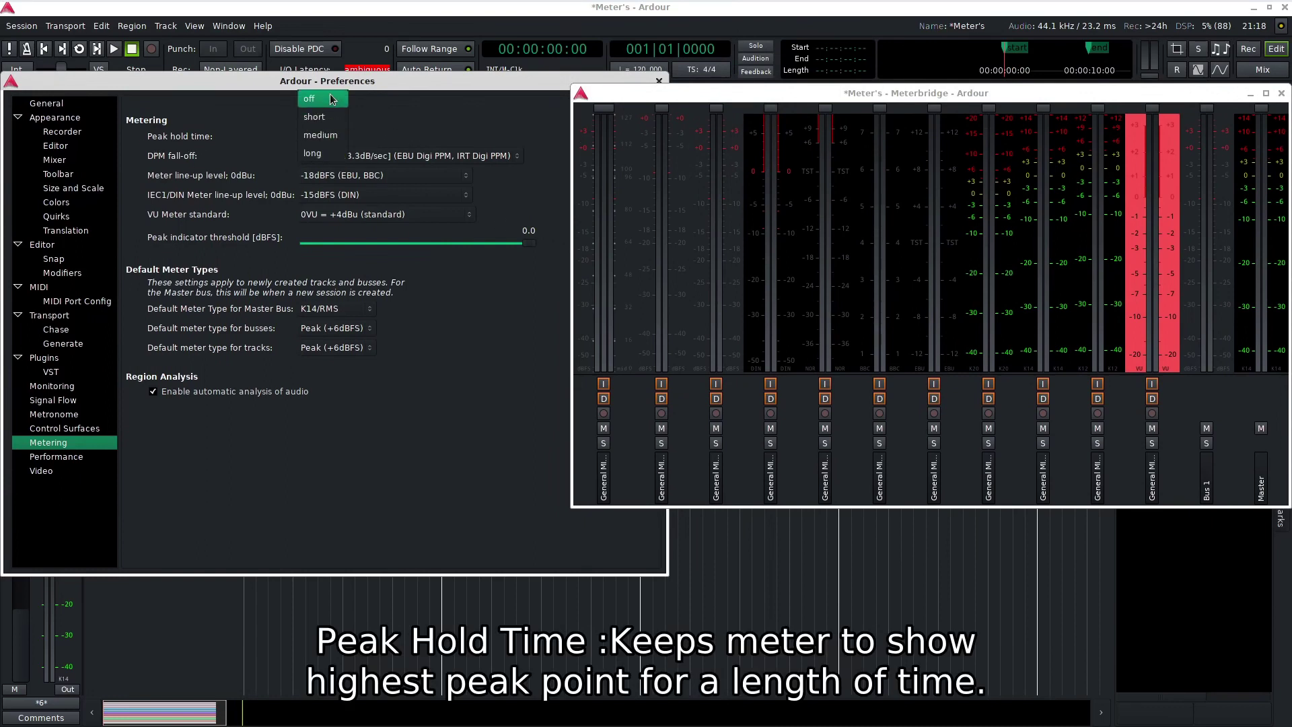
click(320, 135)
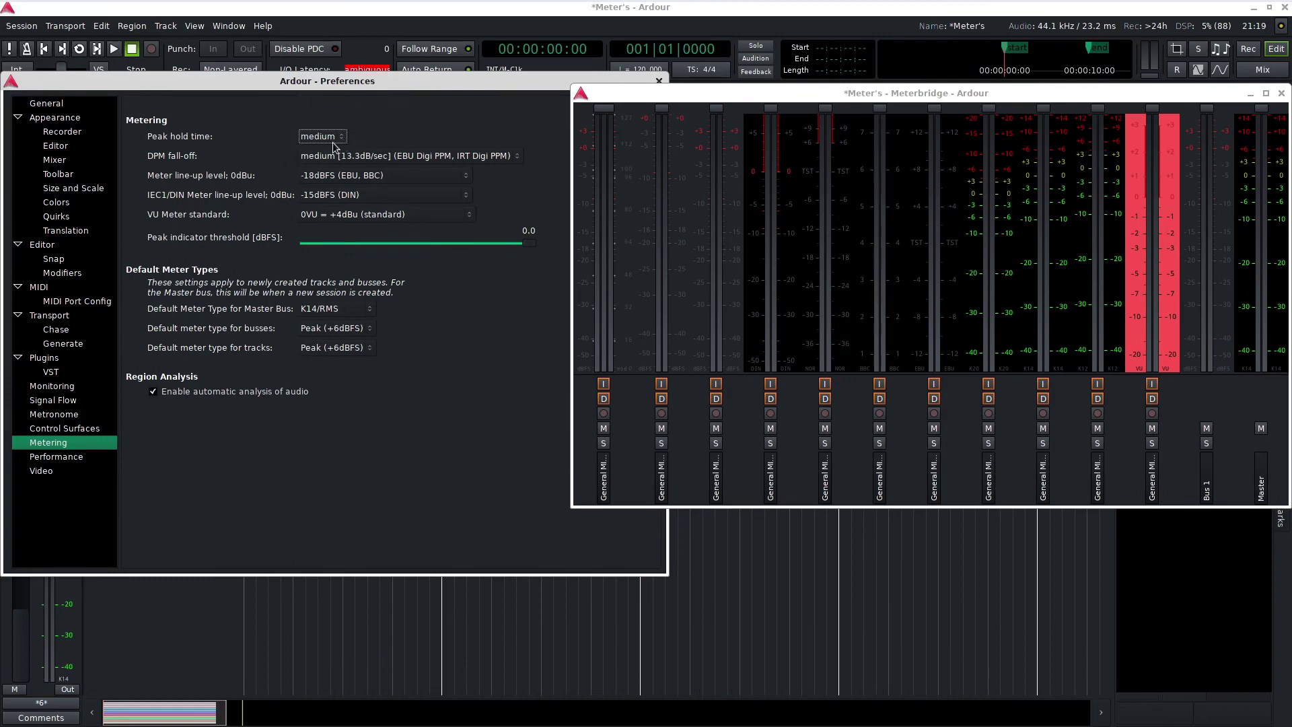
click(420, 162)
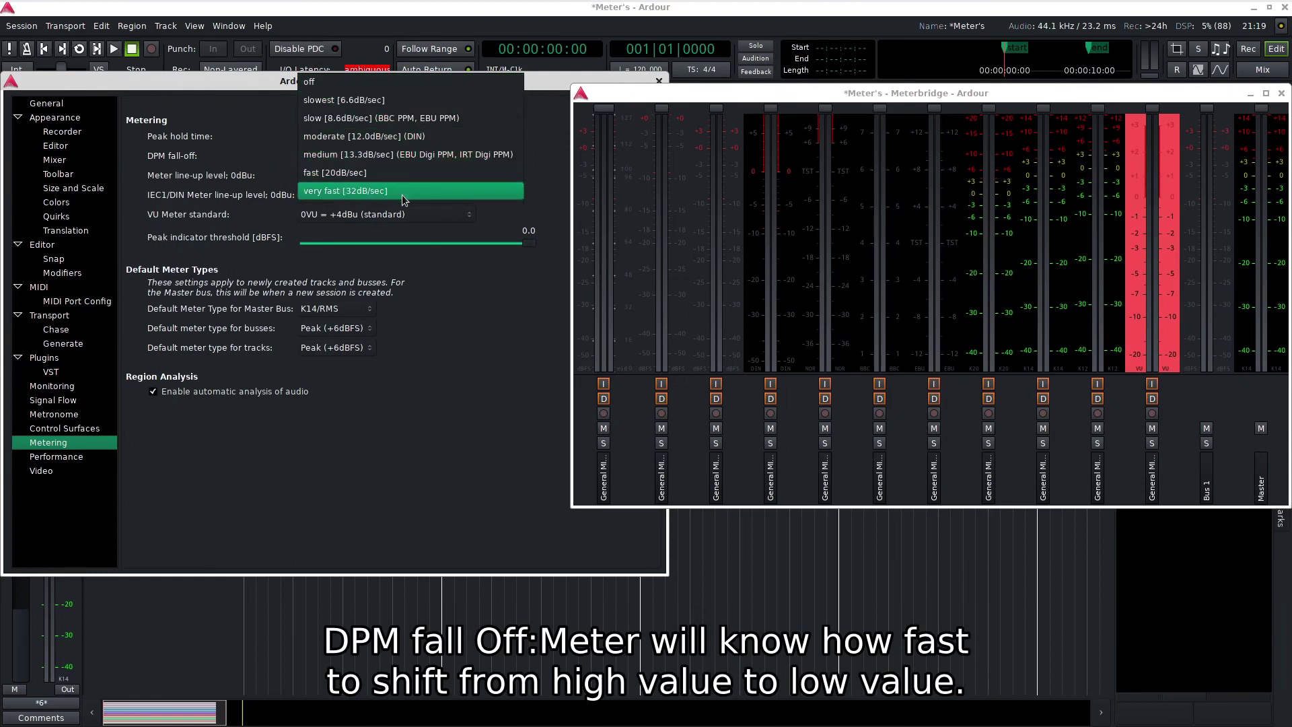
click(424, 155)
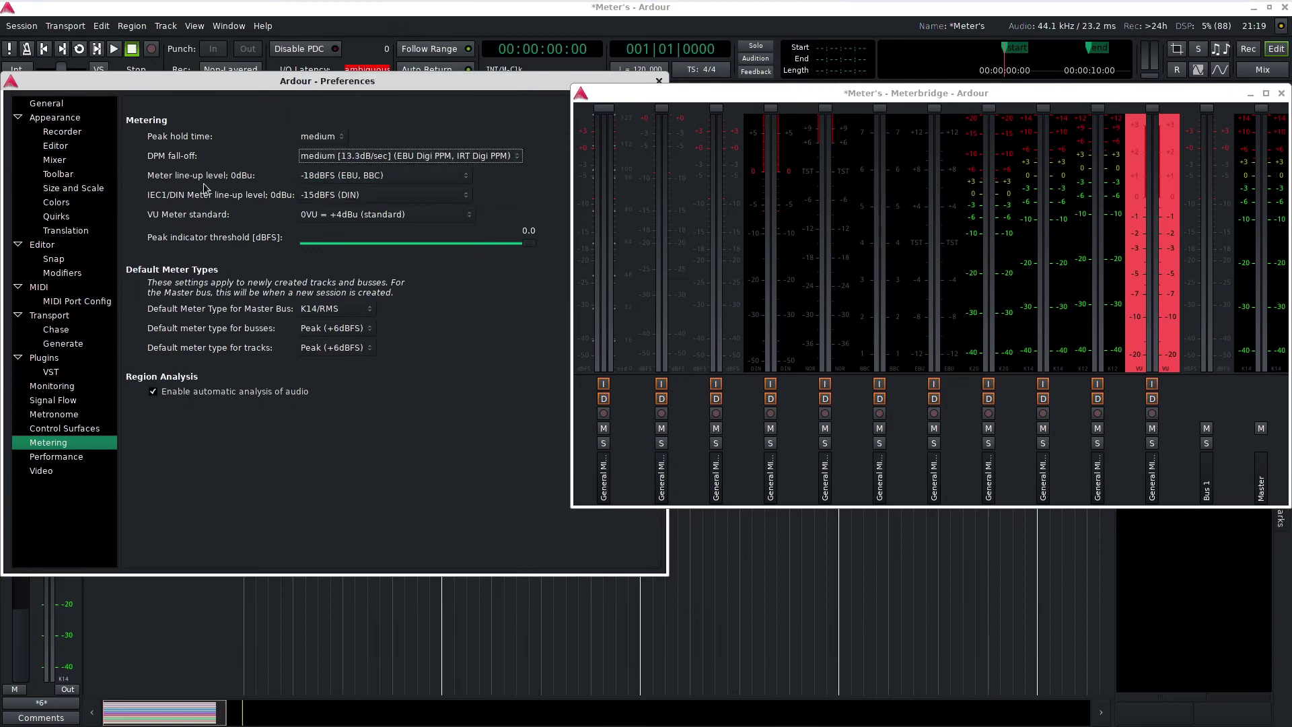
Step: Review the meter line-up levels, picking -18dBFS (EBU, BBC) for the general meters and -15dBFS (DIN) for IEC1/DIN
click(389, 179)
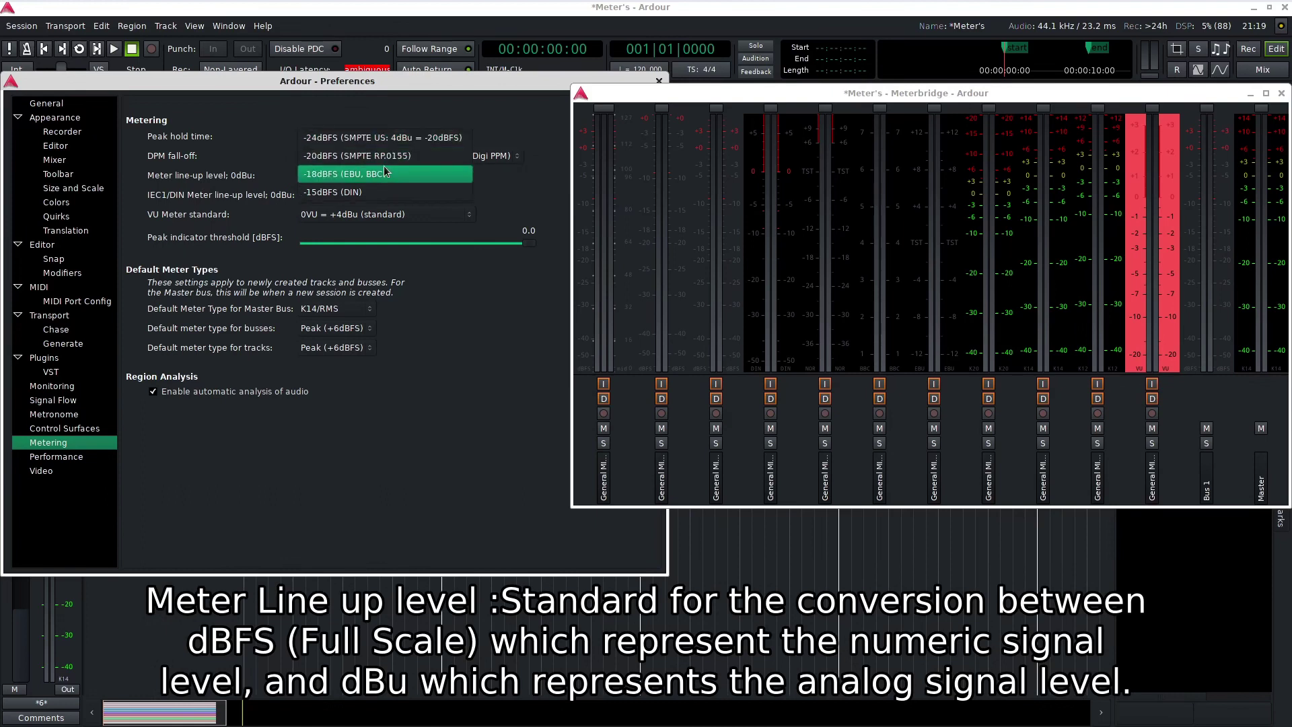
click(382, 175)
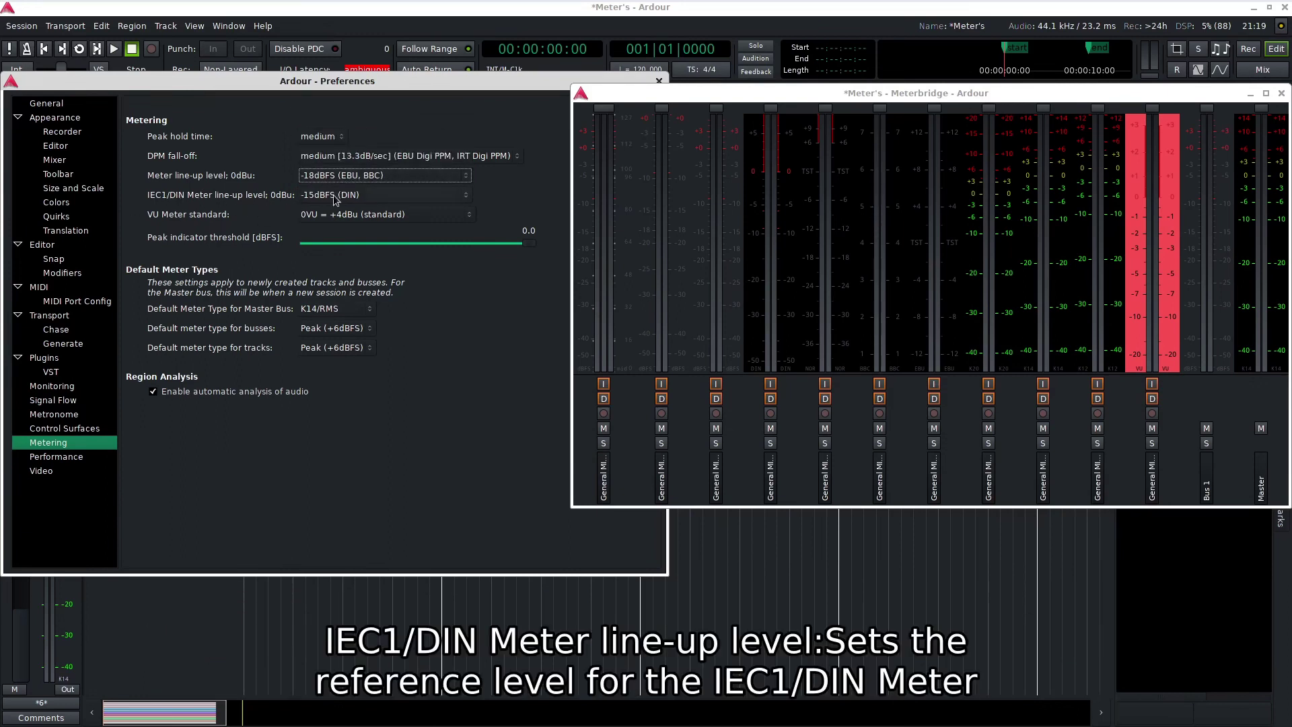
click(380, 197)
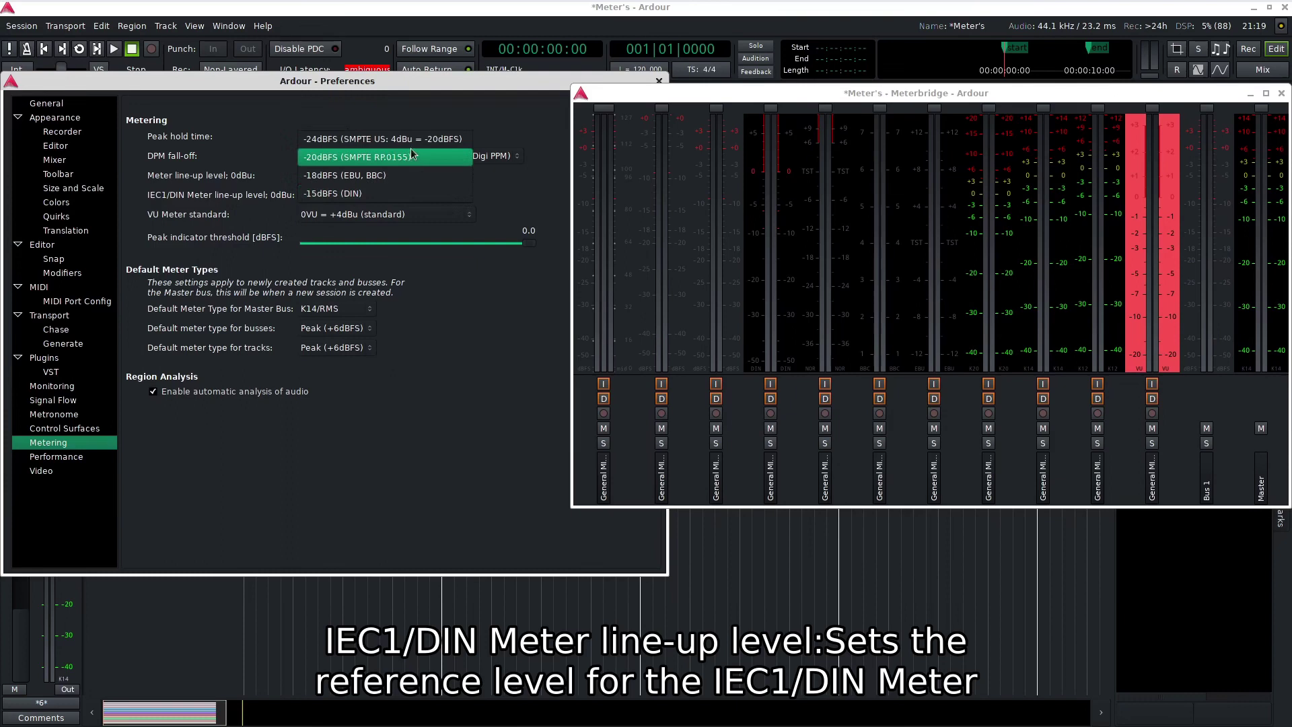
click(398, 193)
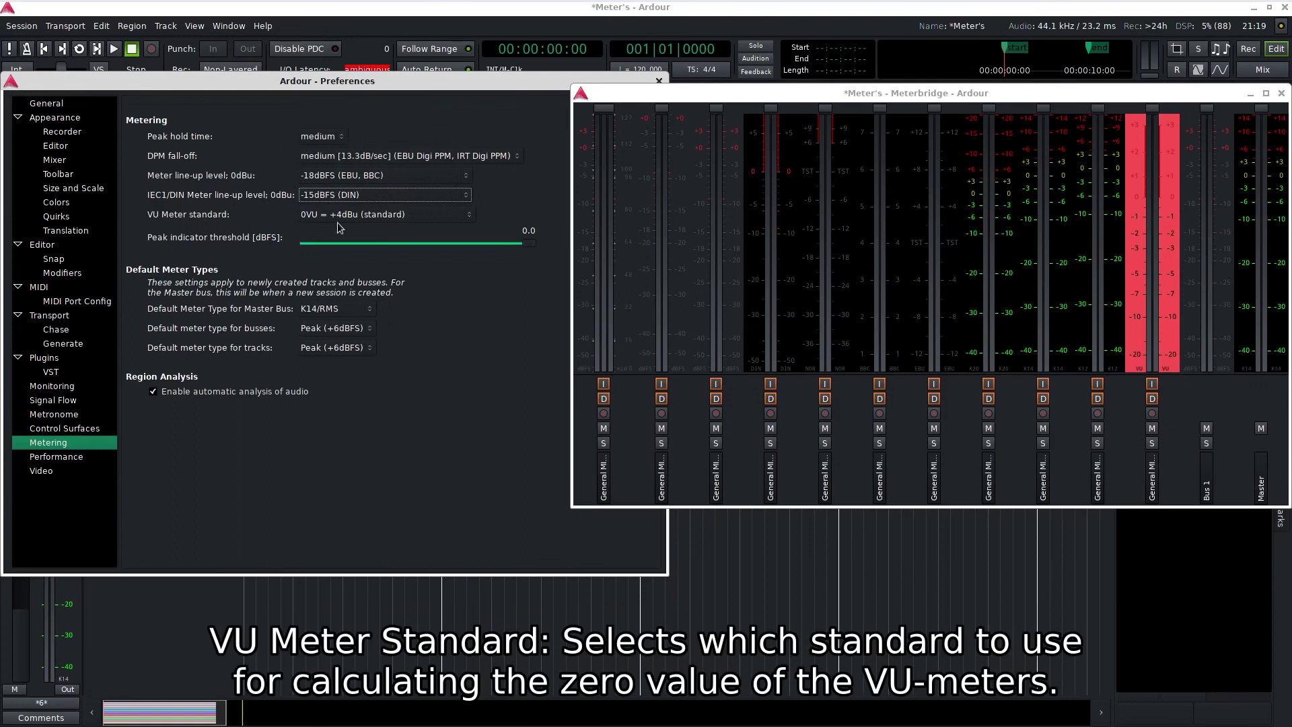
Step: Review the VU meter standards, picking 0VU = +4dBu (standard), and try the peak indicator threshold control, ending at 0.0 dBFS
click(423, 216)
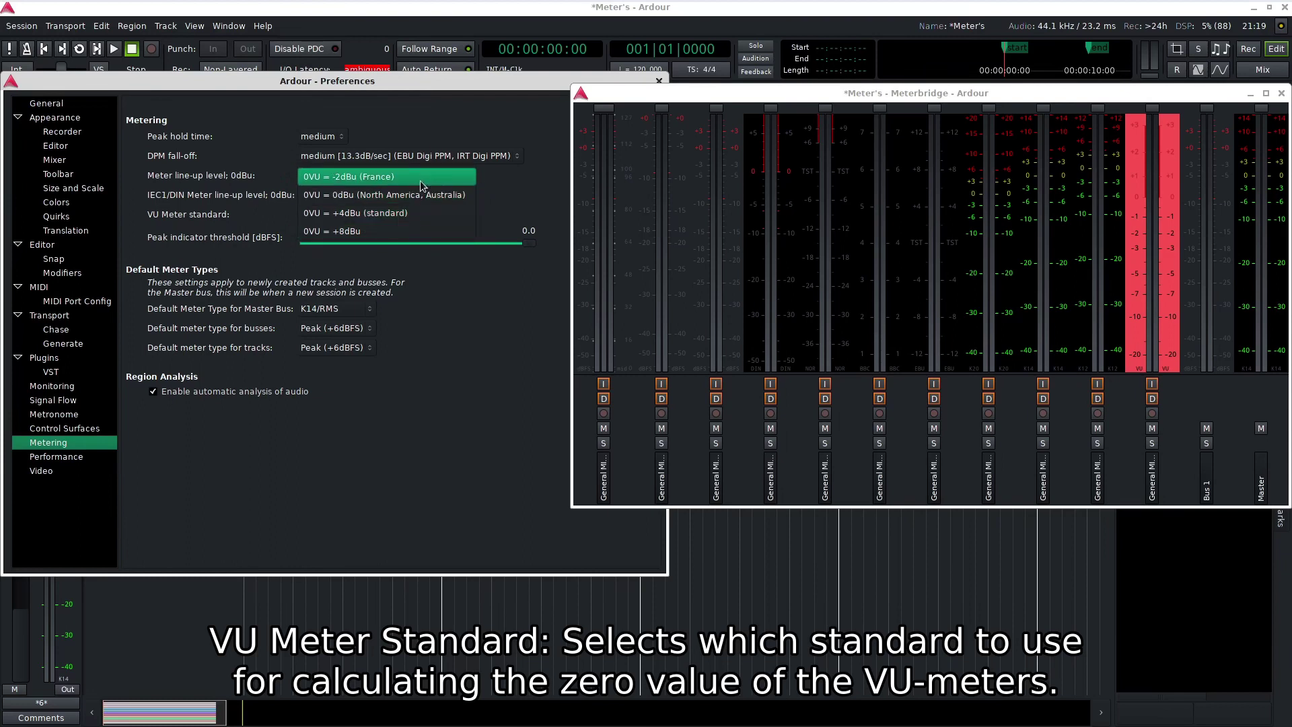
click(410, 212)
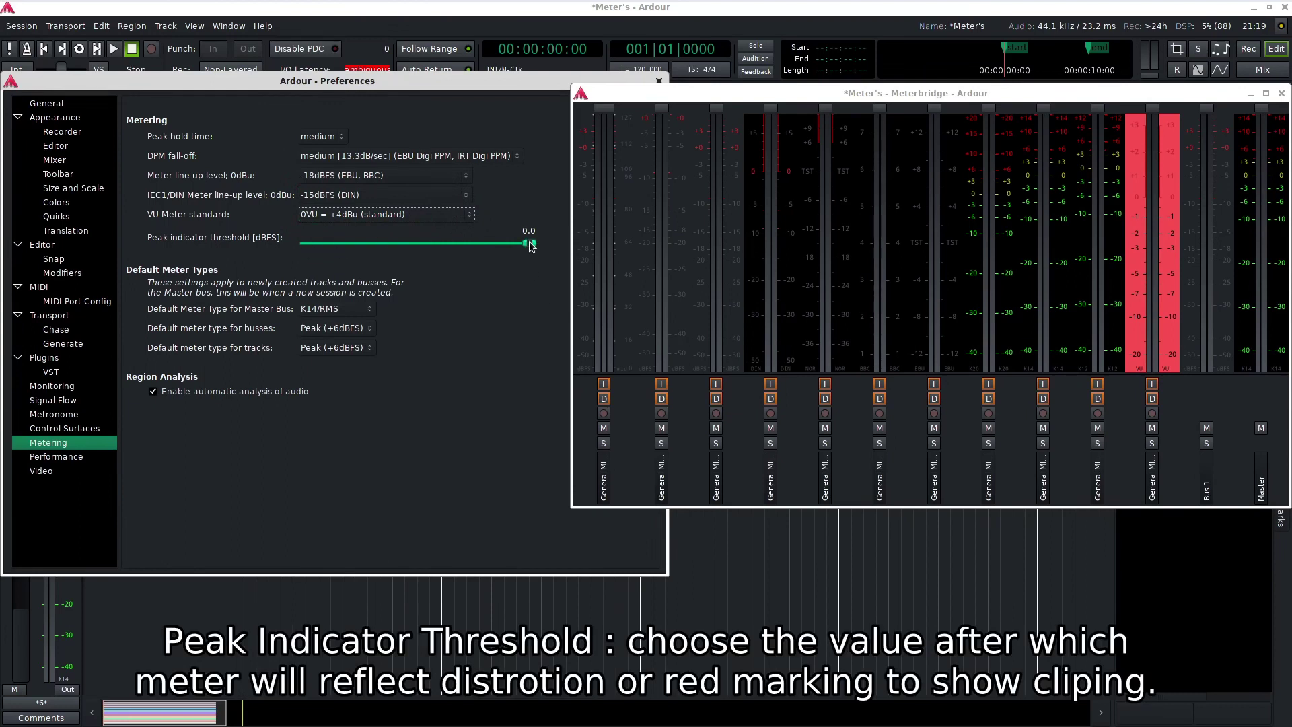
drag(530, 243, 549, 272)
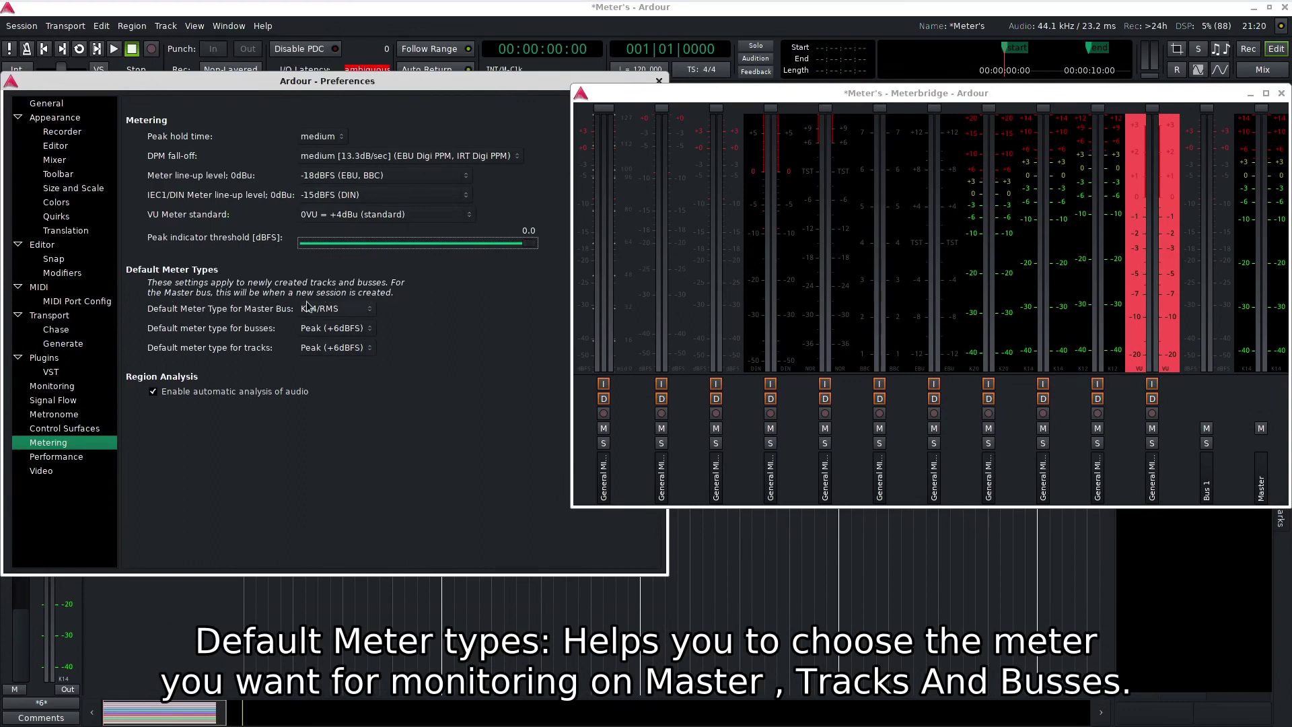
Step: Review the default meter types, picking K14/RMS for the master bus and Peak (+6dBFS) for busses and tracks
click(340, 309)
click(341, 329)
click(341, 329)
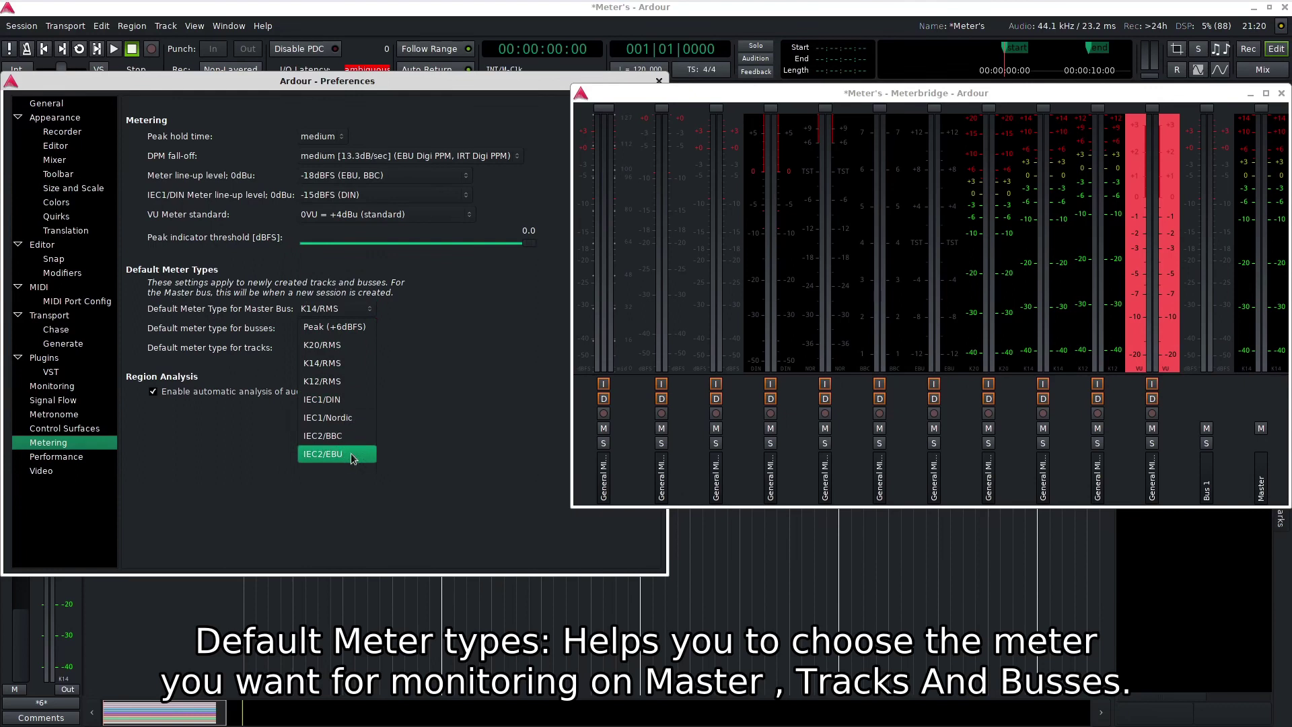
click(340, 328)
click(350, 332)
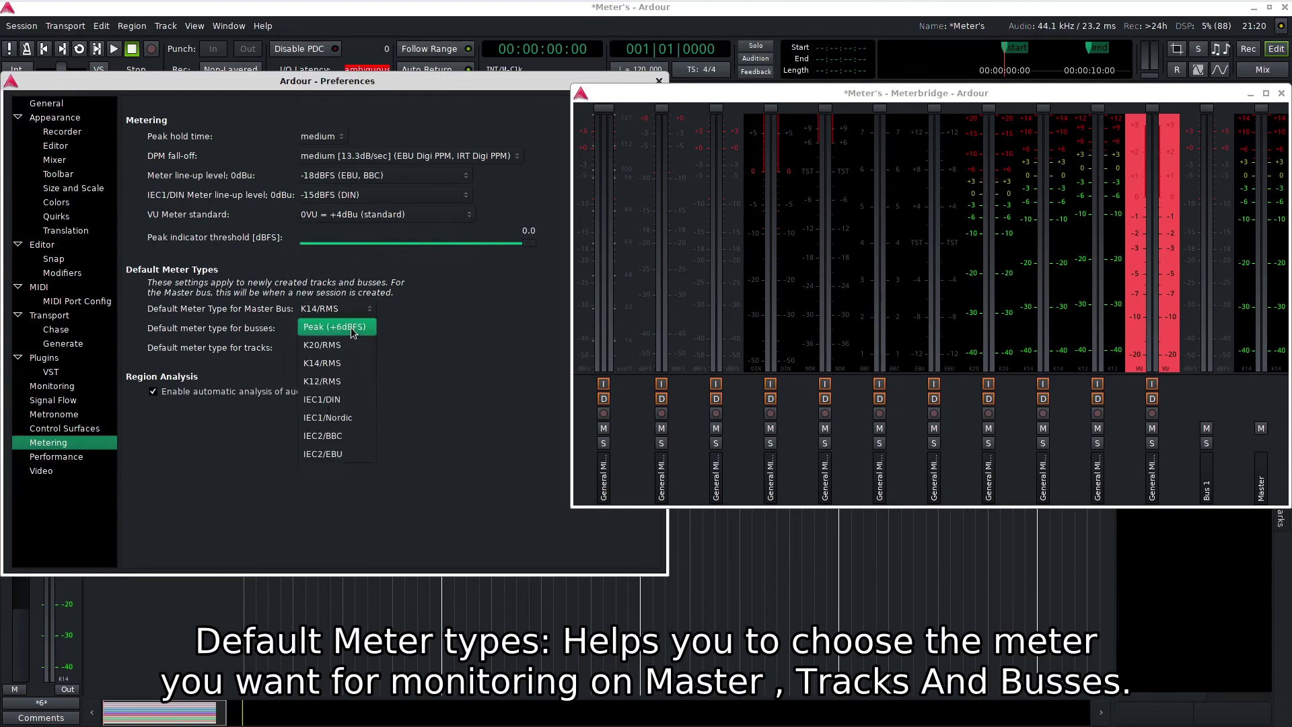
click(340, 329)
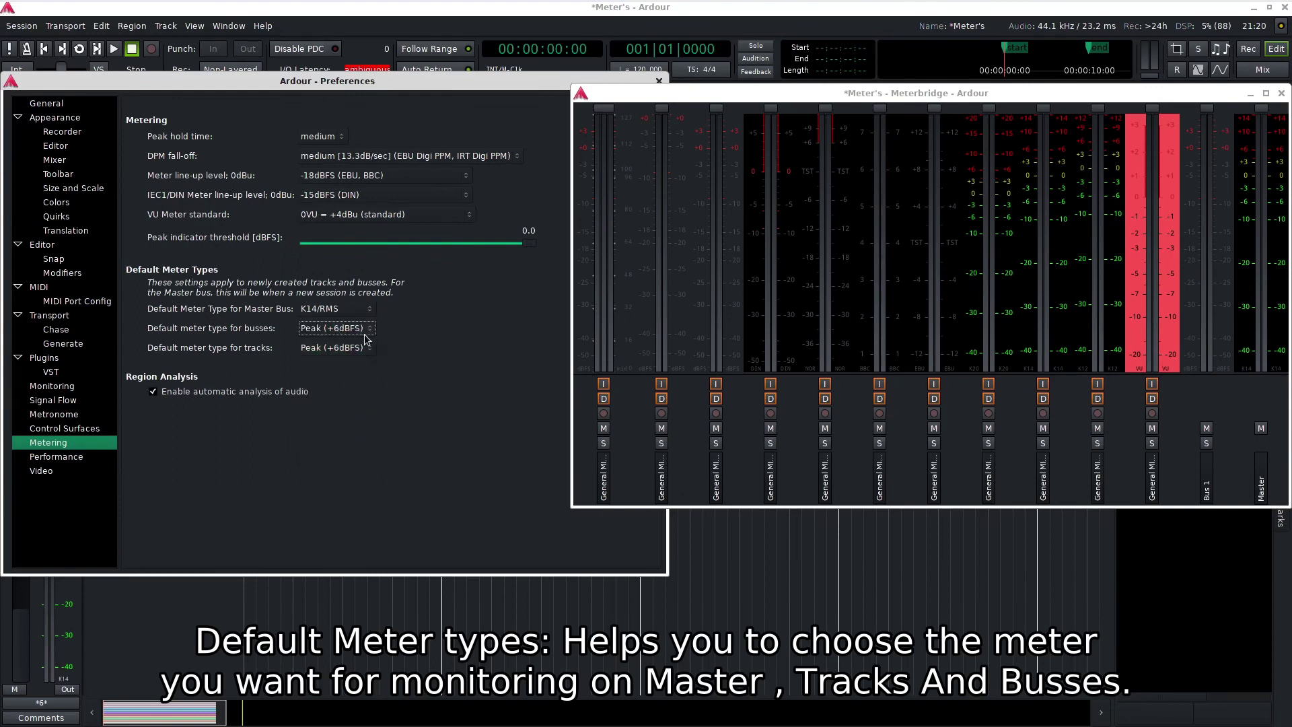
click(355, 348)
click(345, 353)
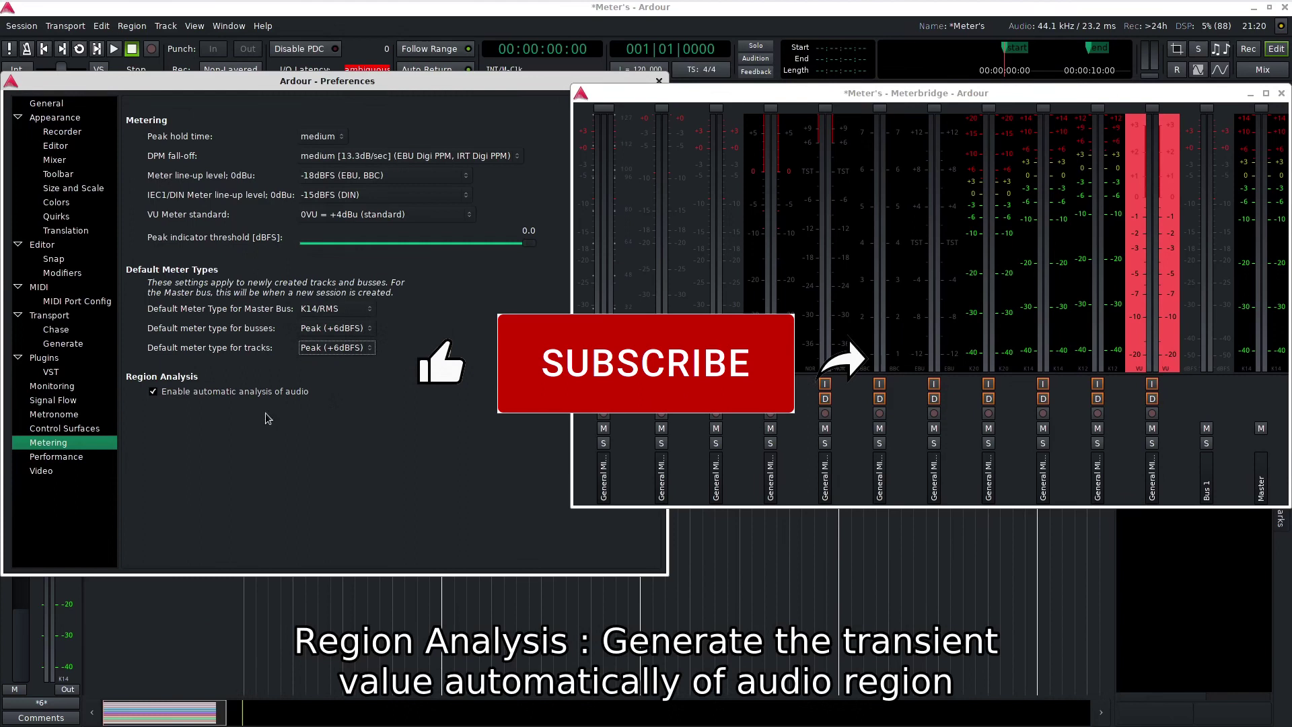
Step: Close the preferences with automatic analysis of audio enabled, and move the meterbridge window into the freed space
click(155, 393)
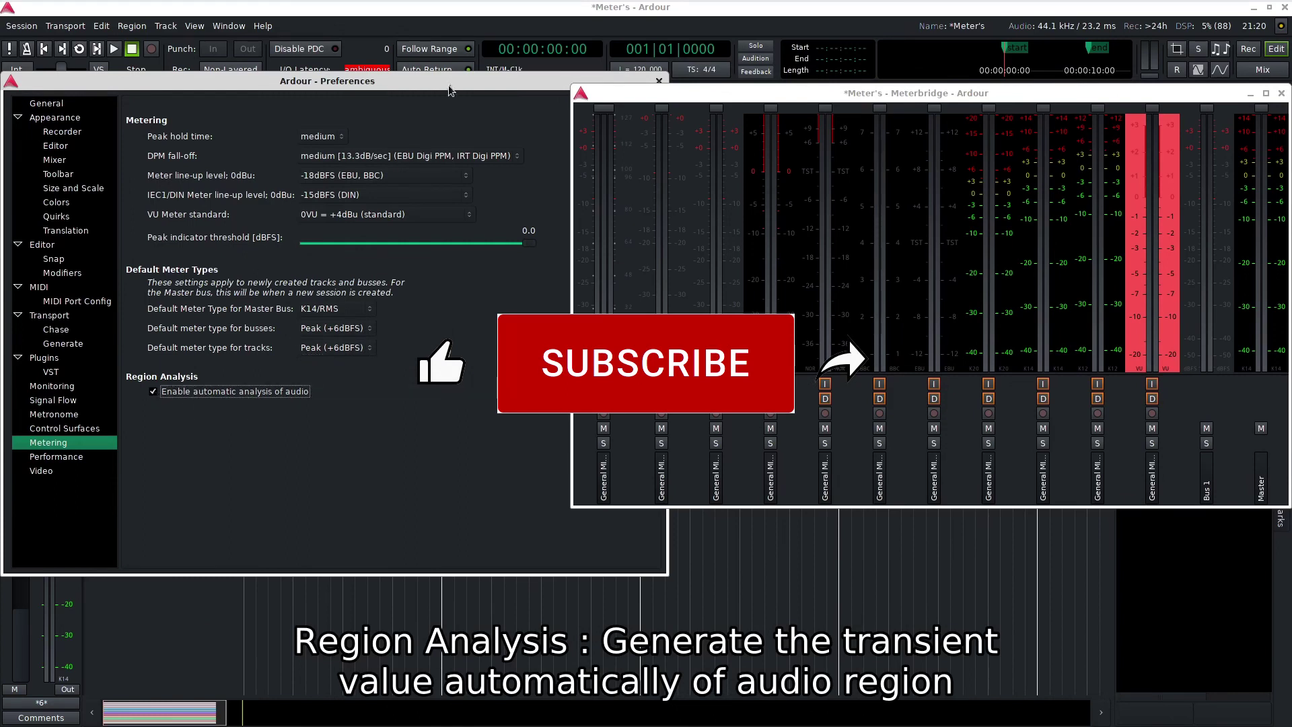
drag(448, 85, 444, 75)
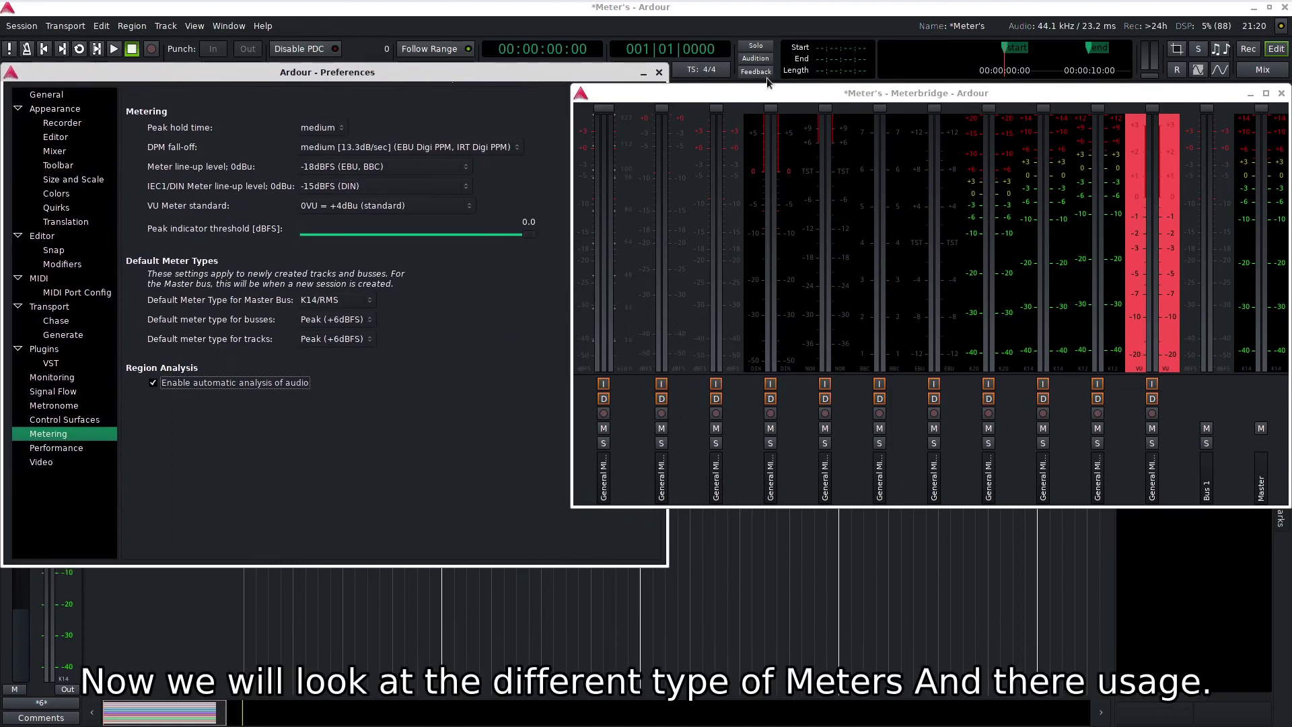
click(660, 73)
drag(691, 94, 356, 95)
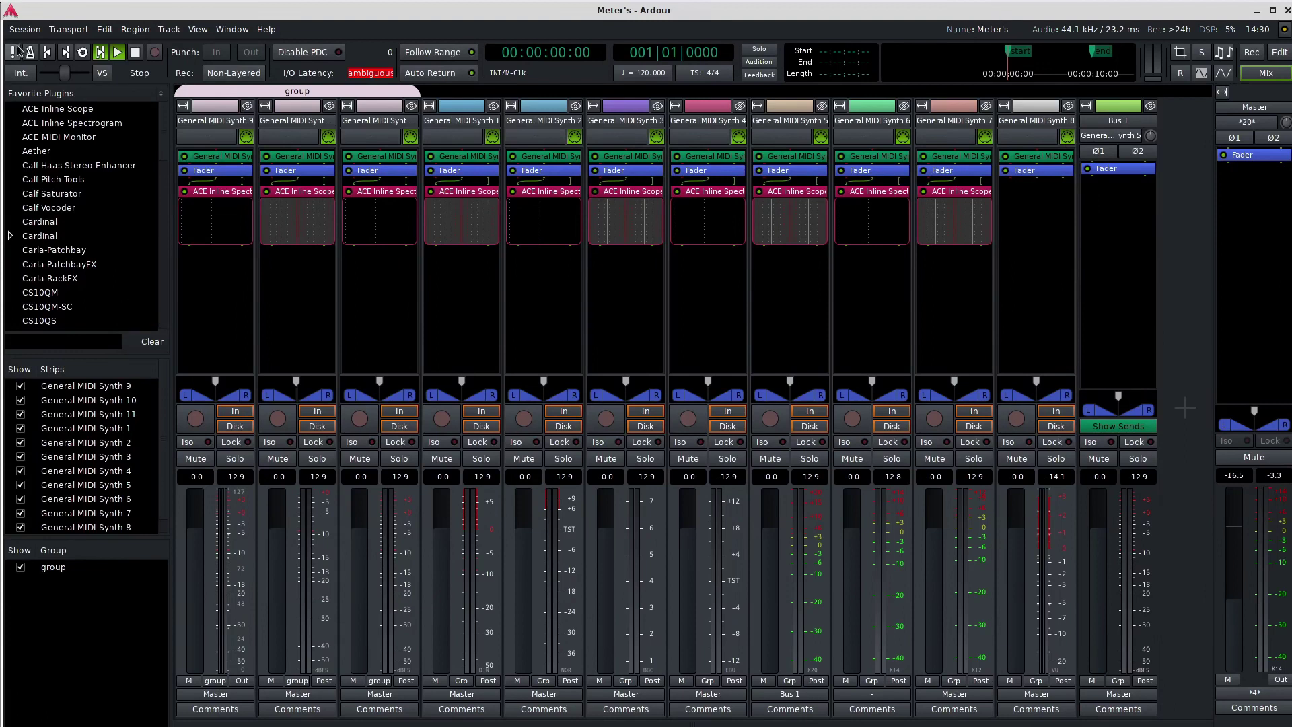
Step: Enable master-bus output gain control in the Signal Flow preferences, switching it off and on again to compare
click(110, 30)
click(137, 460)
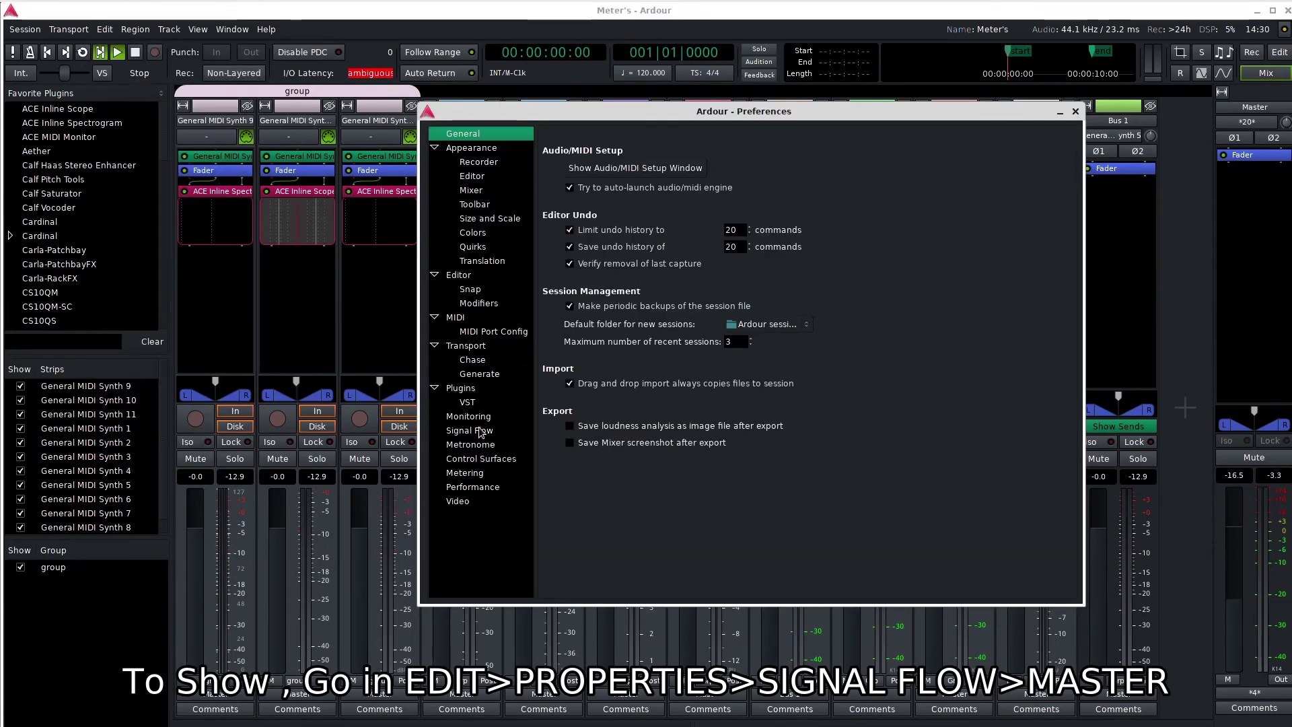
click(480, 431)
click(569, 165)
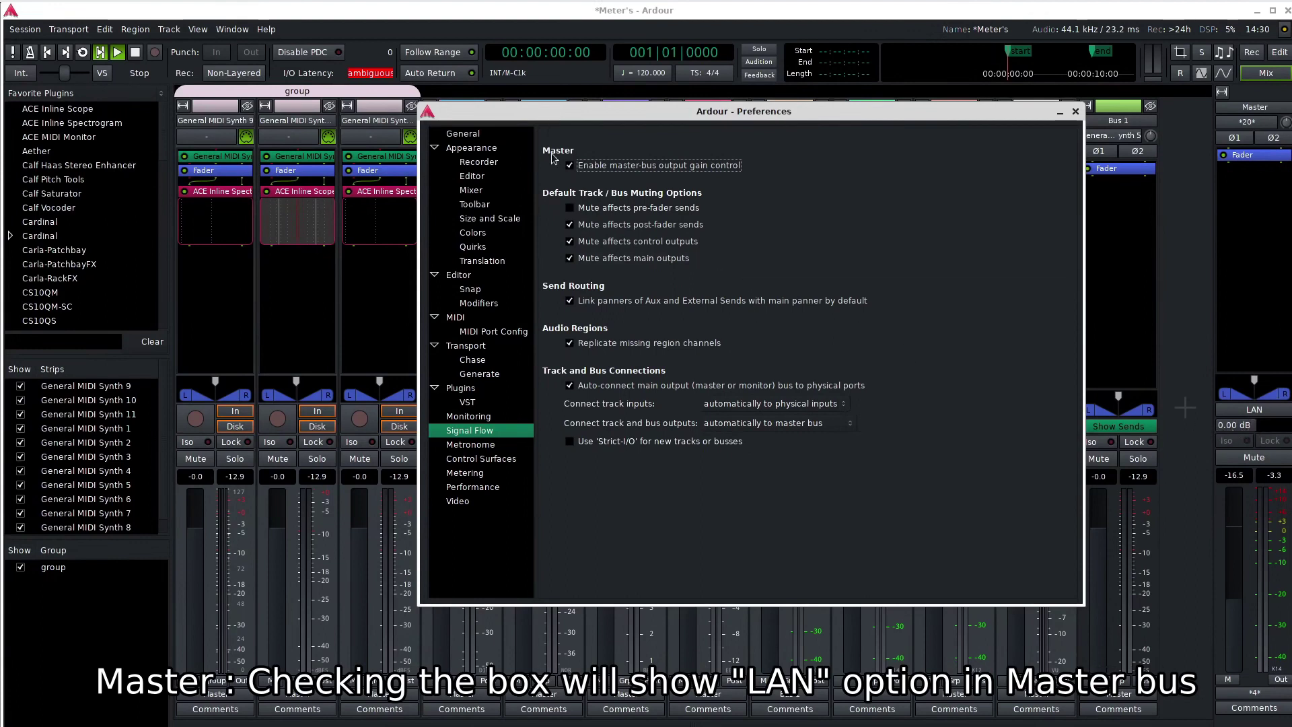
click(570, 166)
click(570, 166)
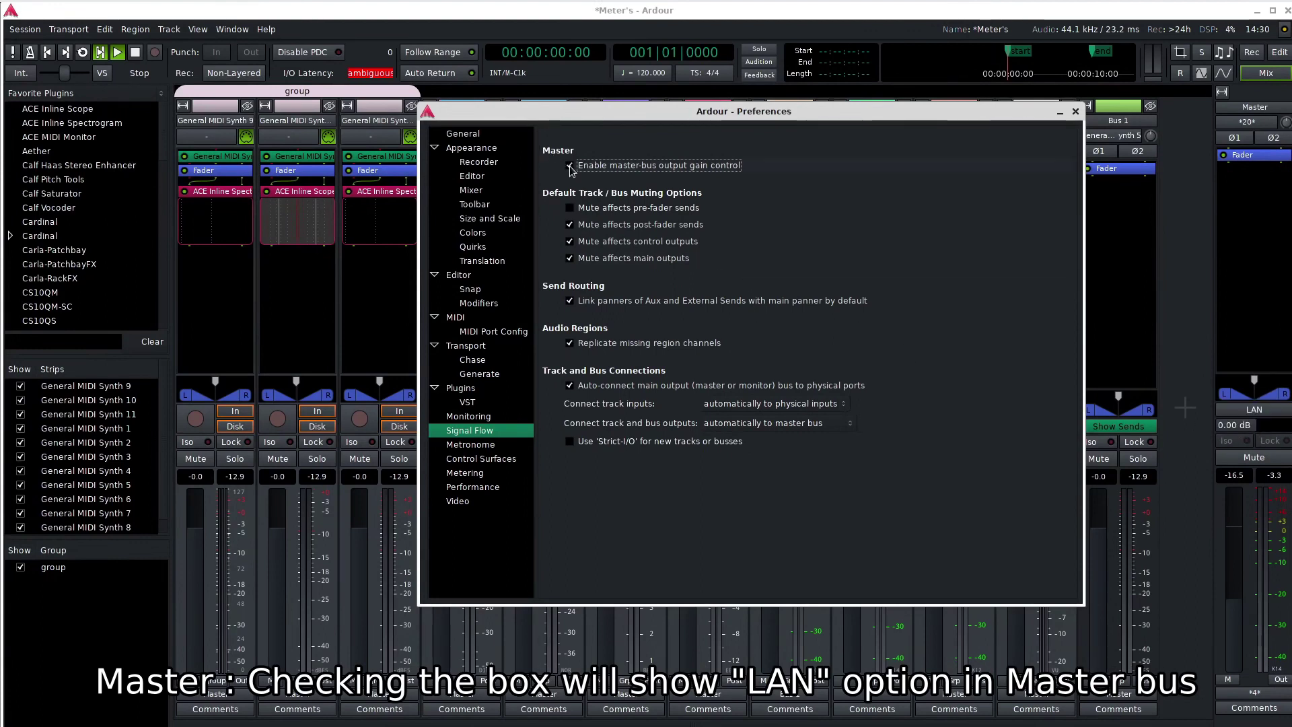
Step: Toggle the master-bus output gain control several more times to compare the master strip, leaving the option enabled
click(570, 166)
click(570, 166)
click(570, 166)
click(570, 166)
click(570, 167)
click(570, 166)
click(570, 167)
click(570, 166)
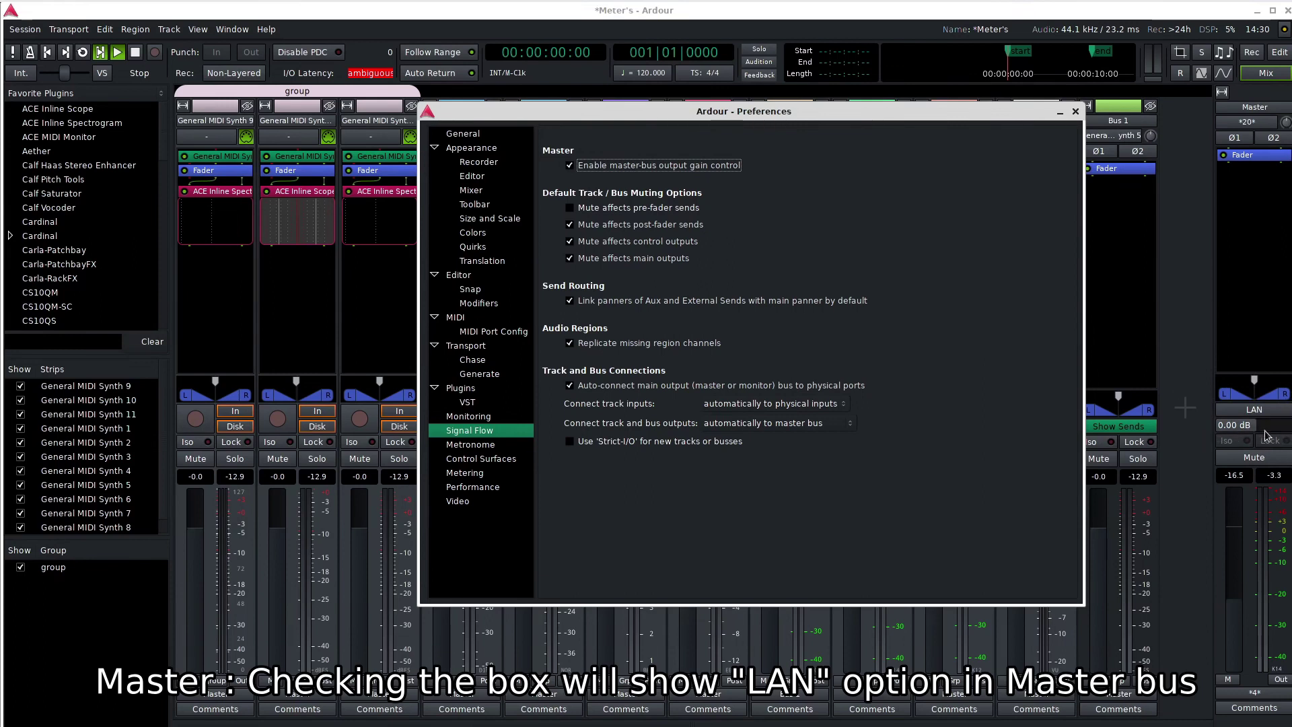
Step: Open the master bus's Loudness Analyzer and Normalizer and run the faster-than-realtime analysis, moving the dialog clear of the mixer strips
click(1243, 423)
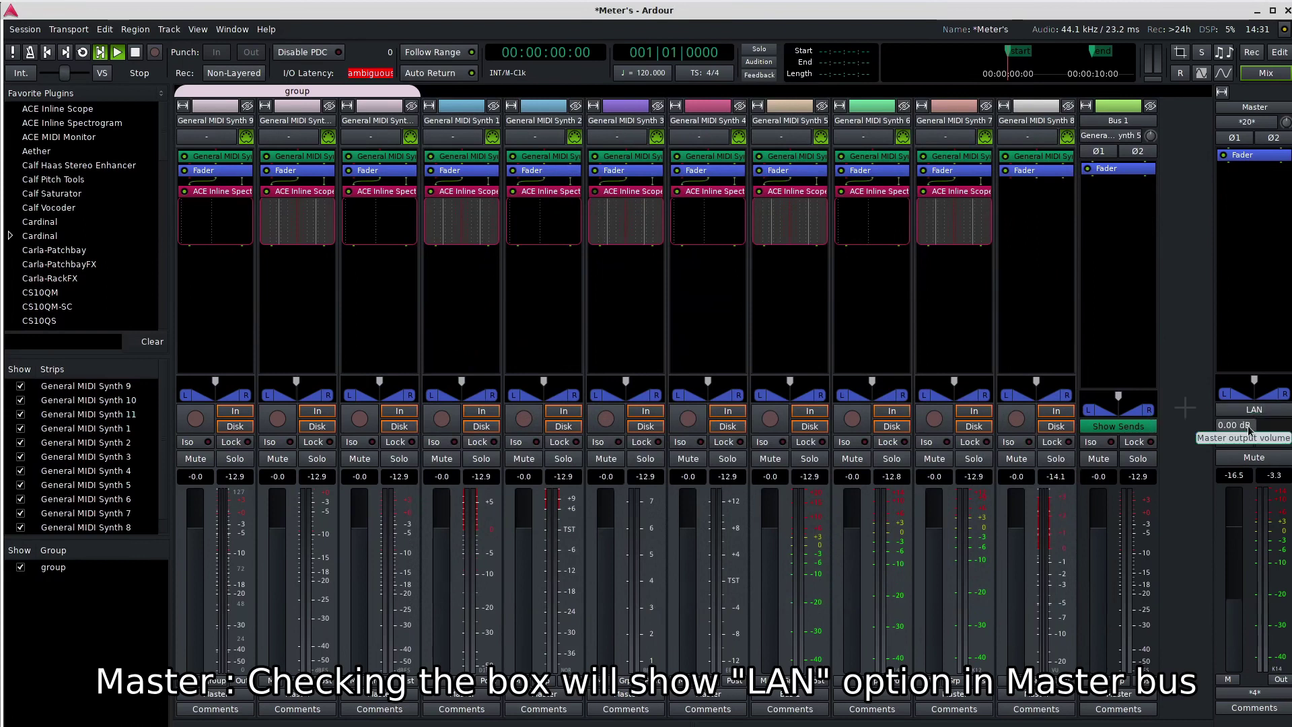
click(1238, 411)
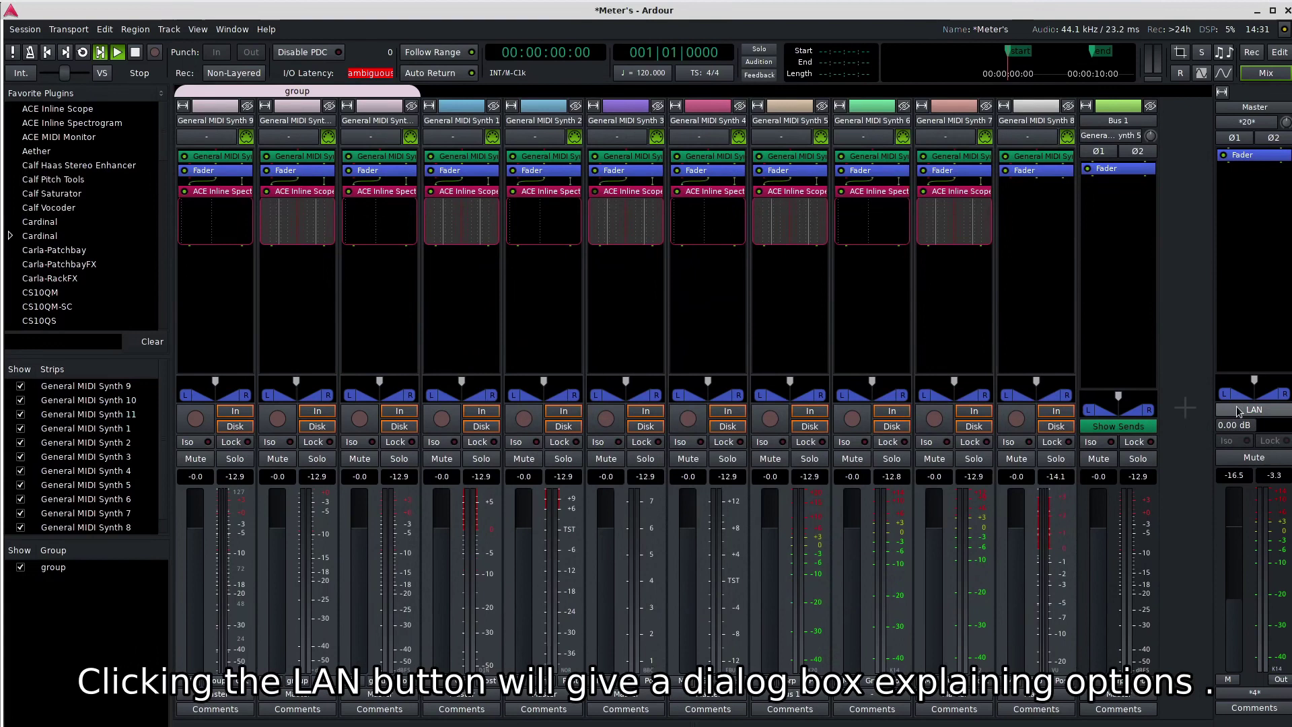
drag(1081, 343, 574, 160)
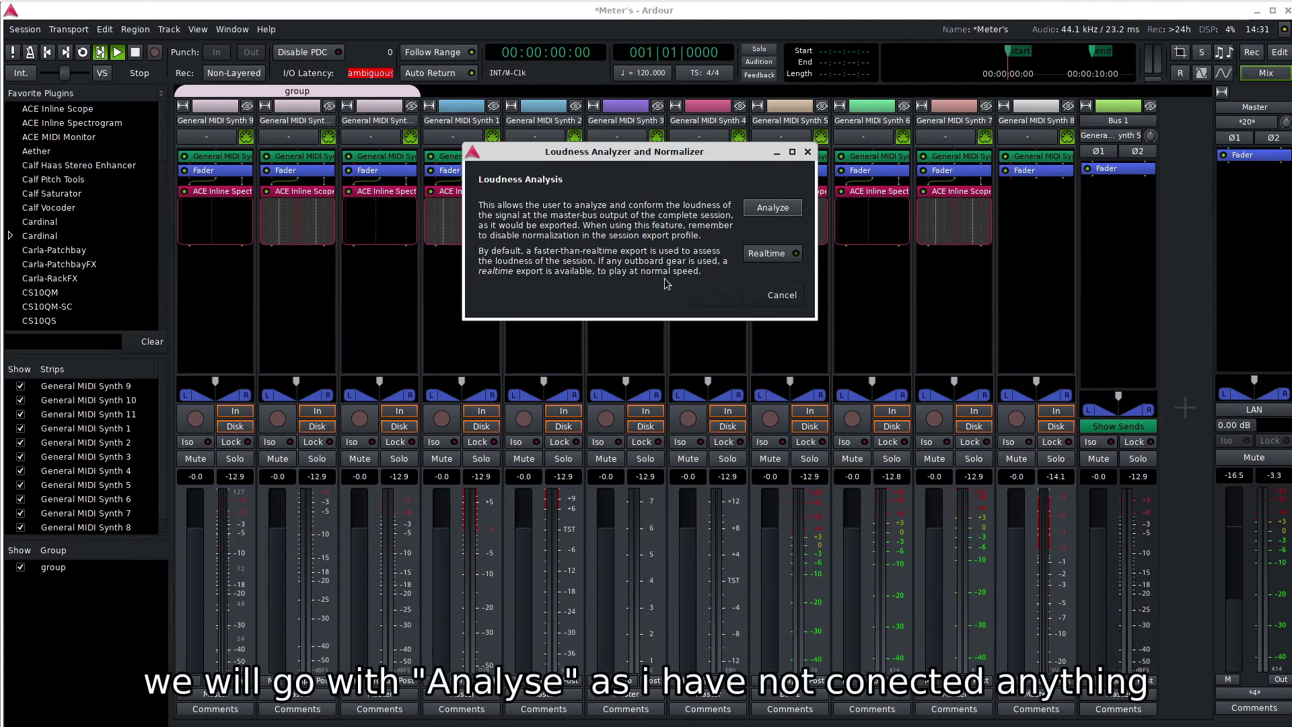
click(770, 208)
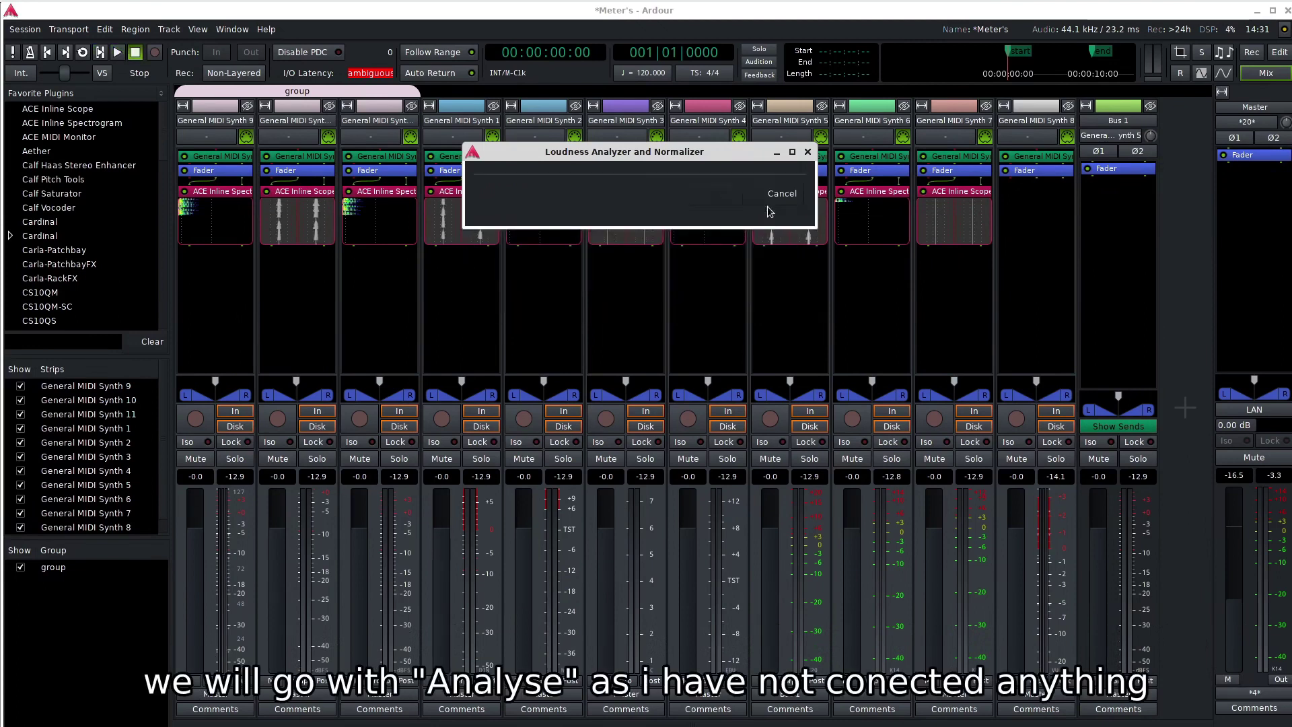
drag(726, 163, 638, 99)
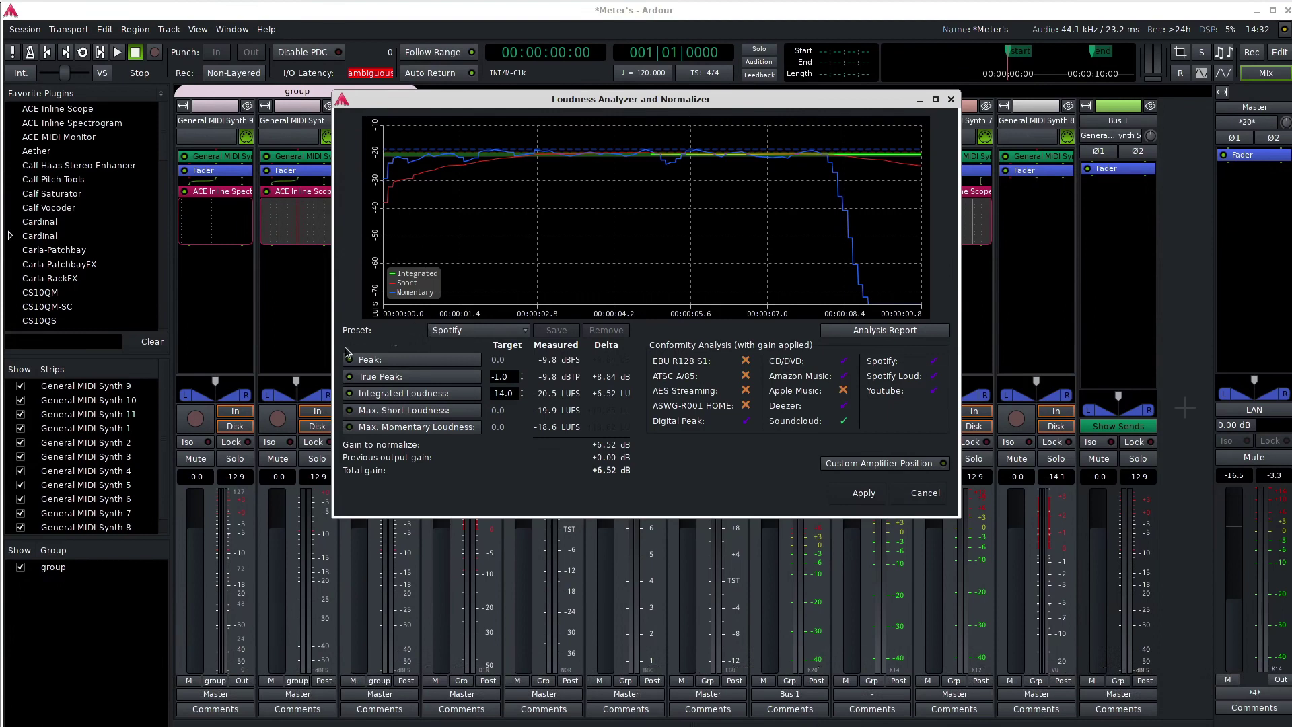
Step: Choose the Youtube loudness preset and customise it so the peak, true peak, integrated, max. short and max. momentary loudness targets are all enabled
click(471, 330)
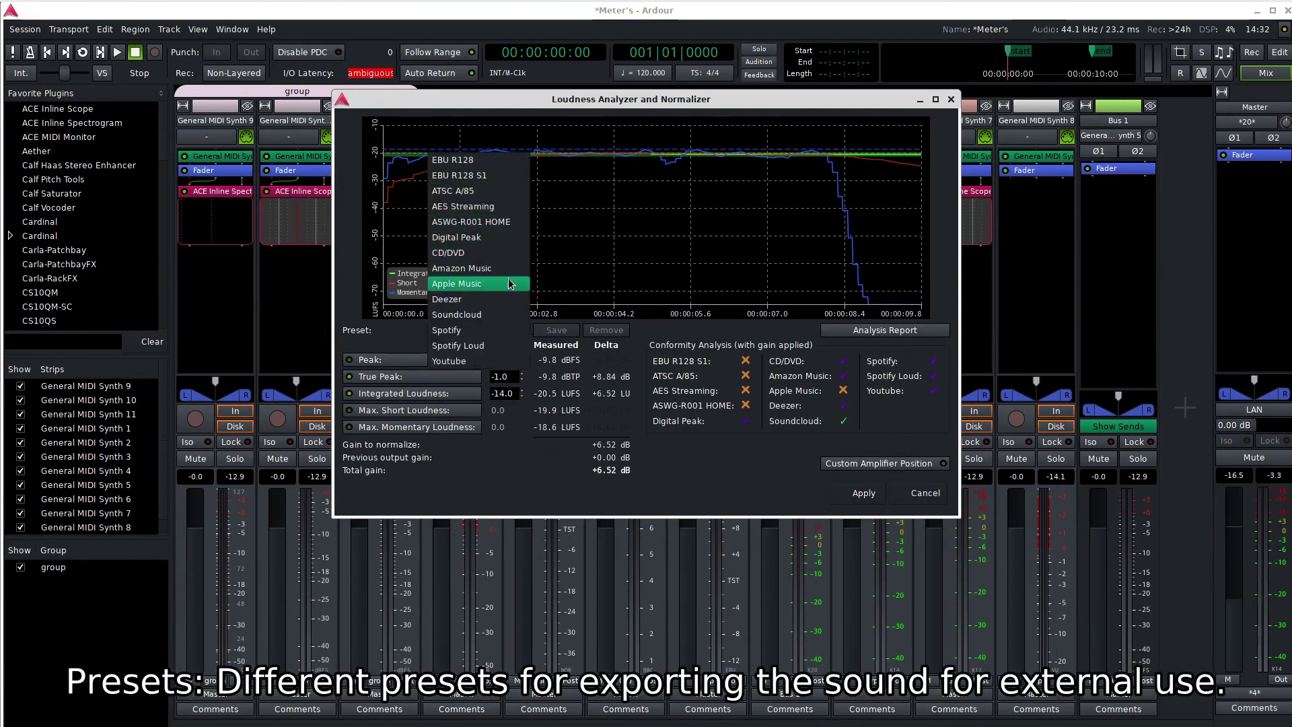
click(494, 362)
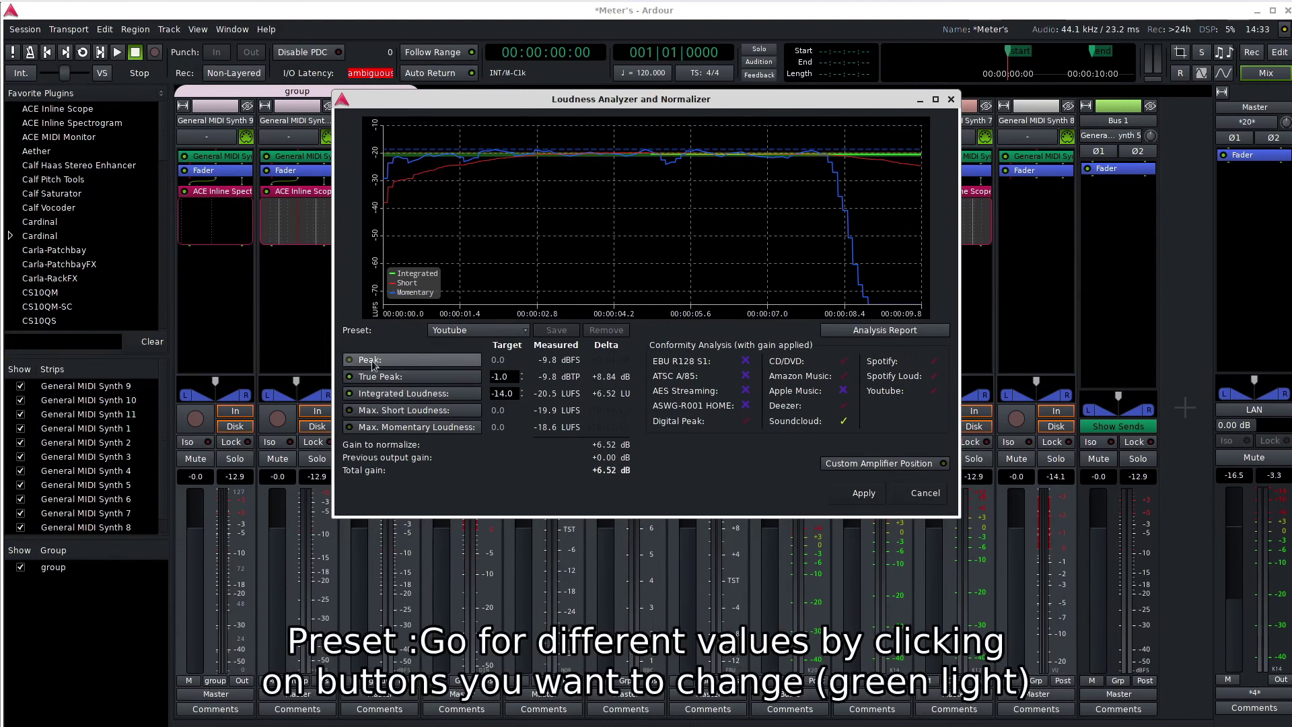
click(414, 360)
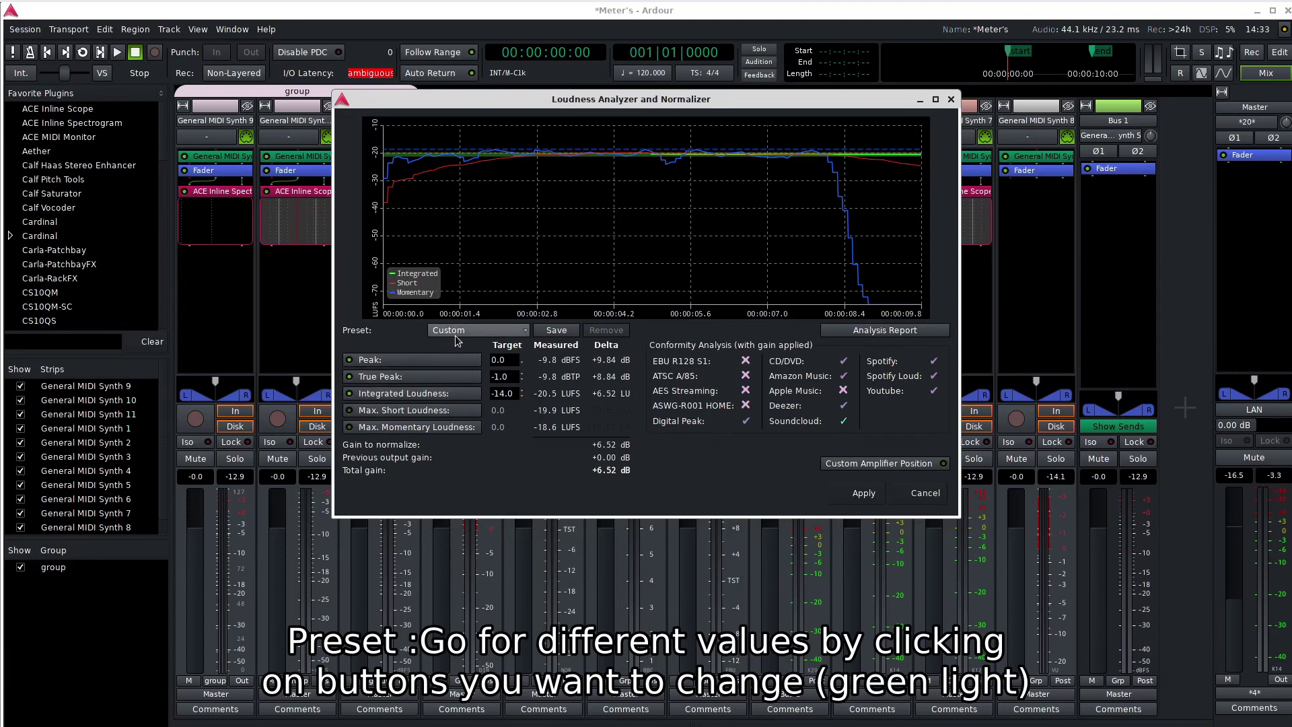
click(405, 377)
click(404, 393)
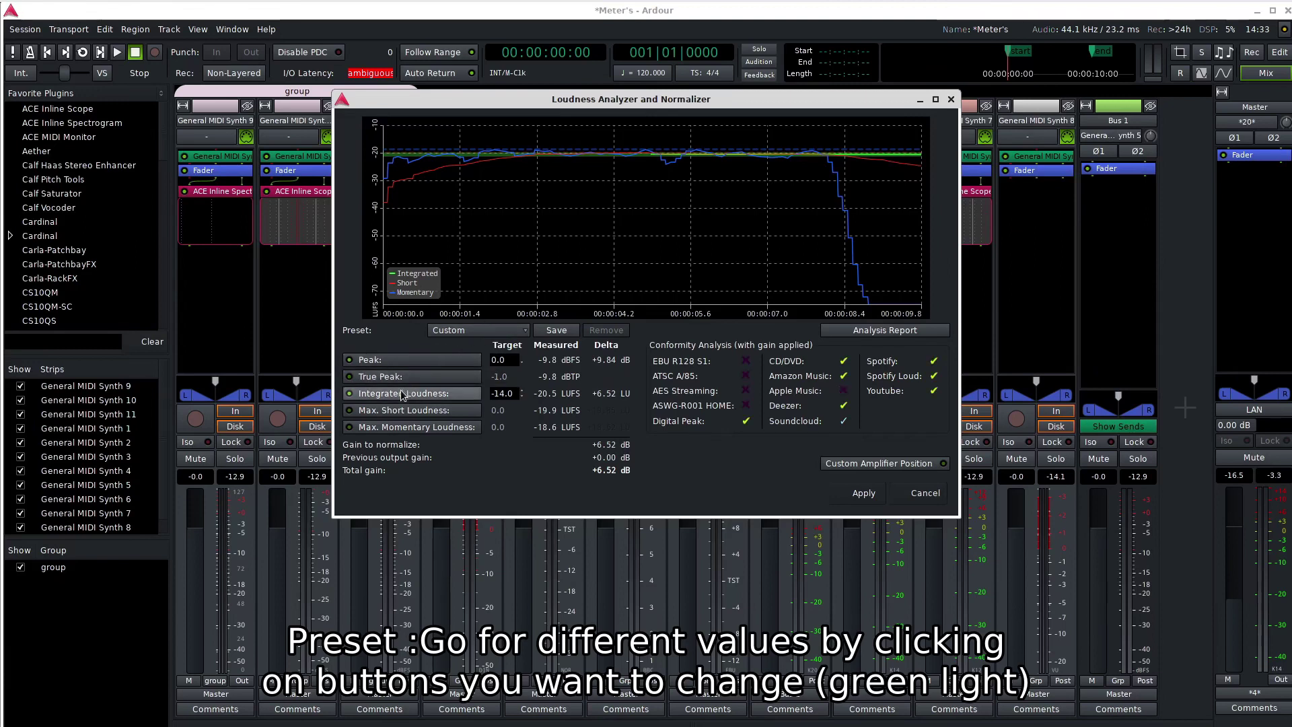
click(402, 410)
click(404, 427)
click(406, 391)
click(426, 377)
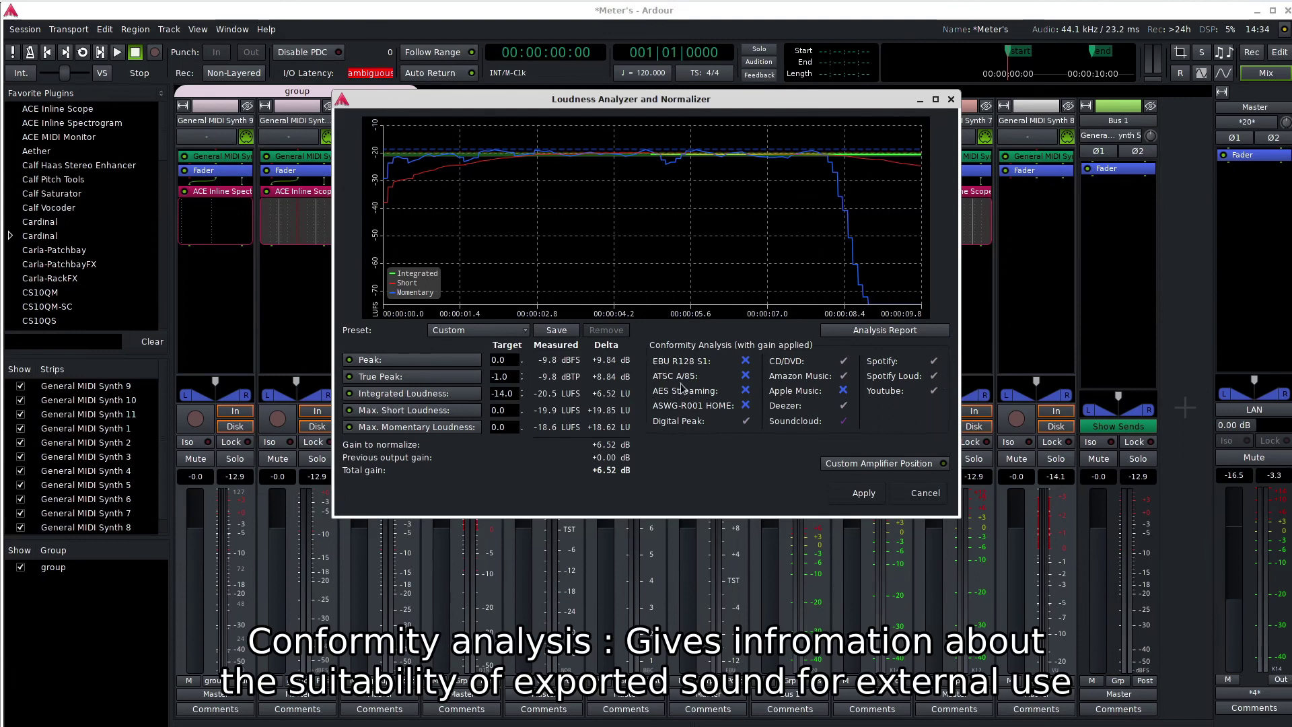
Step: Open the loudness analysis report for master.wav and arrange it side by side with the analyzer dialog
drag(661, 105, 349, 43)
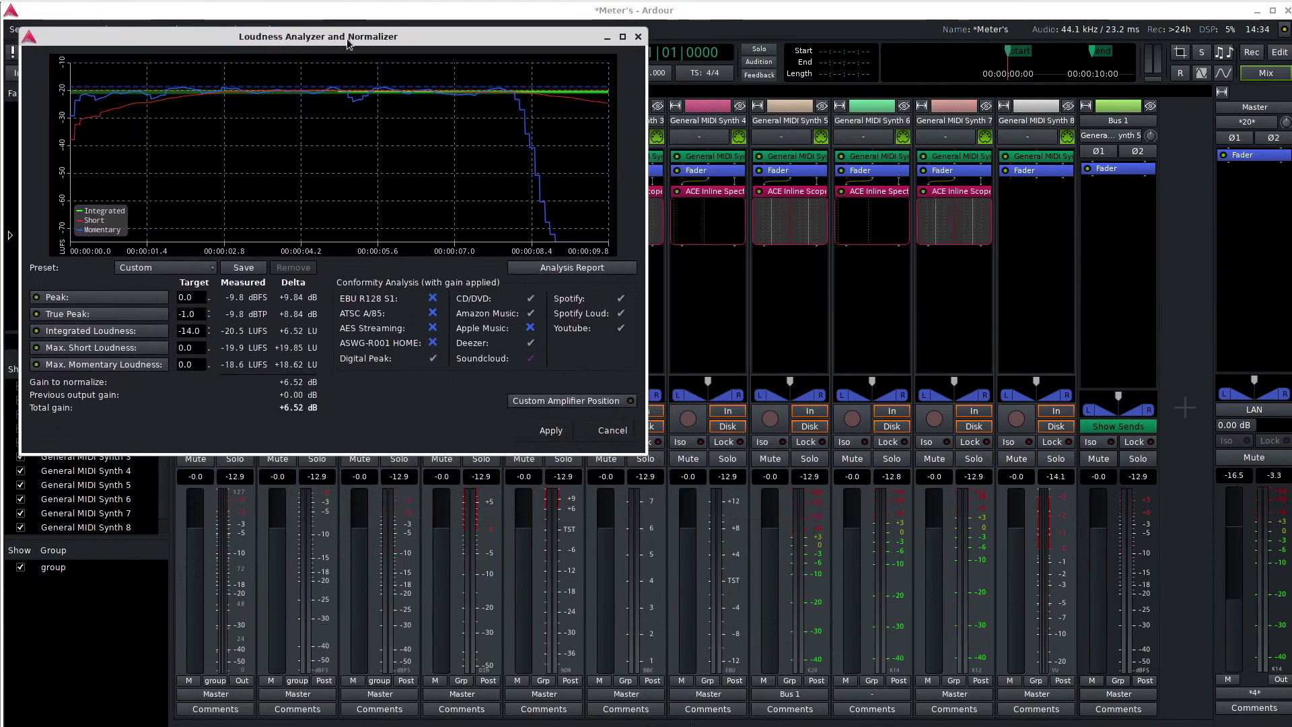
click(553, 267)
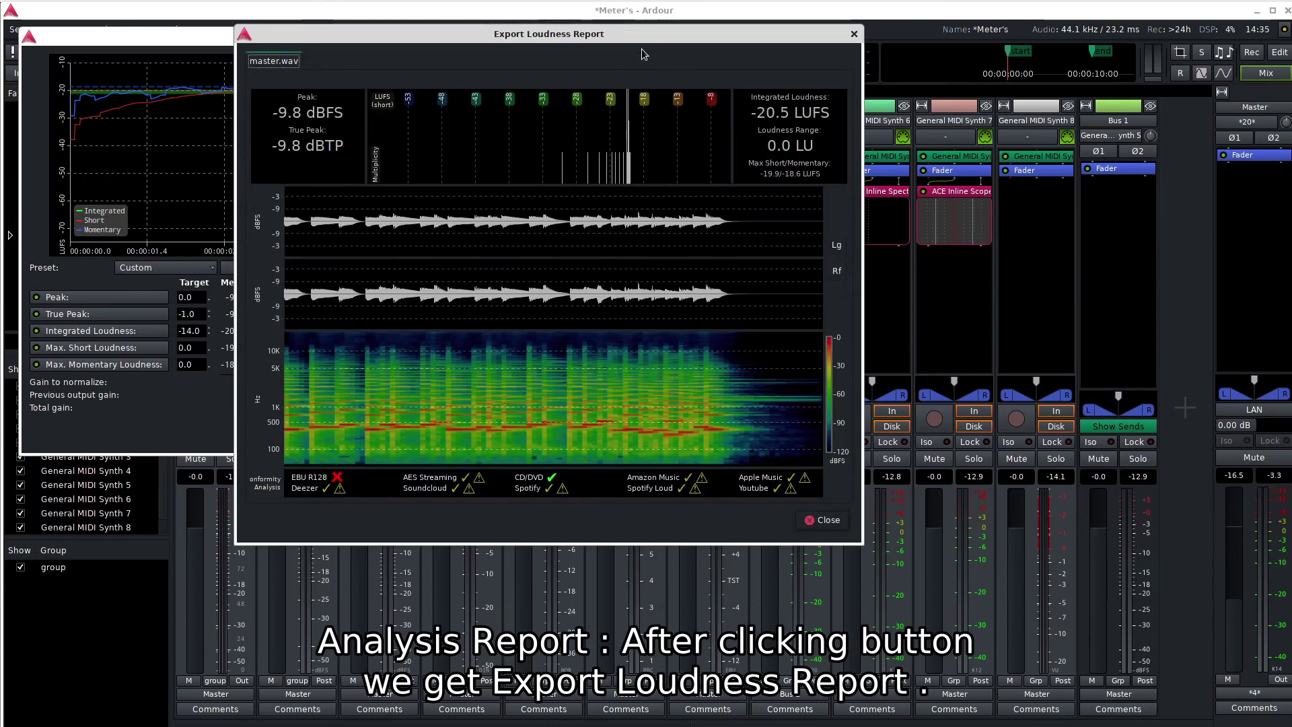
drag(621, 33, 1035, 32)
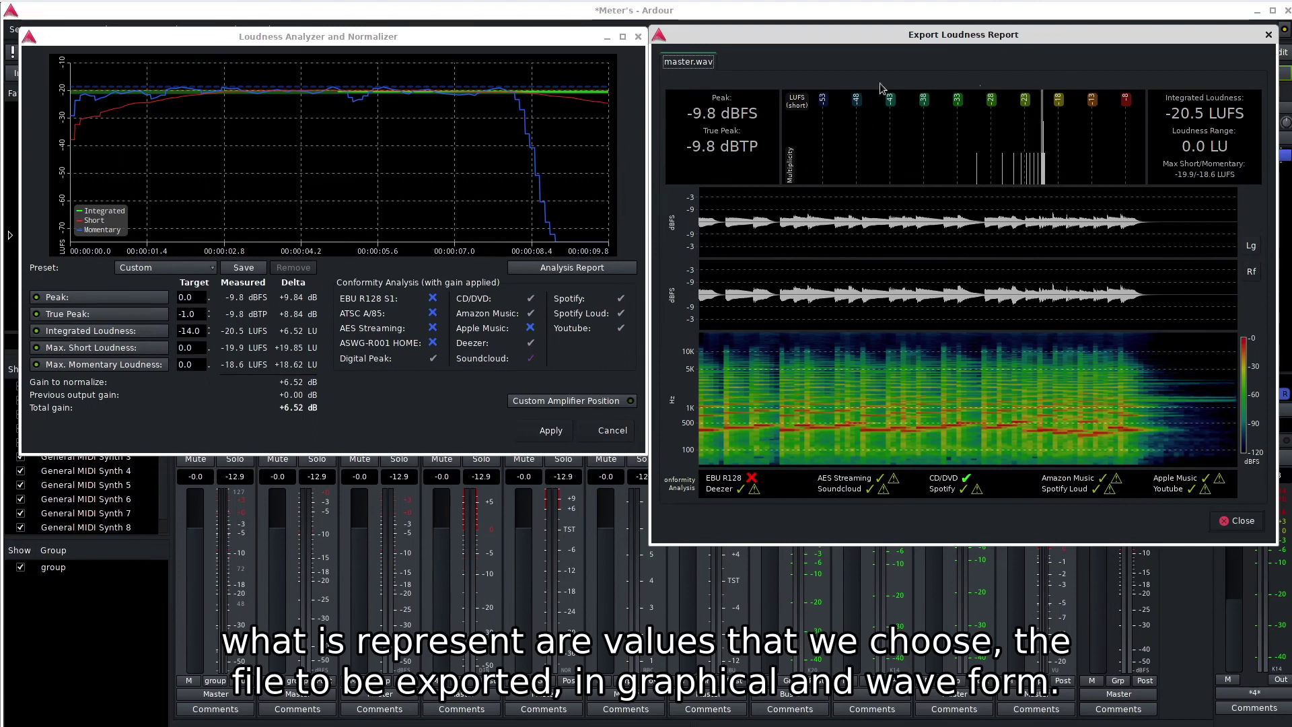
Step: Compare the report's waveforms with the Lg and Rf display modes off and on, ending with both on, and close the report
click(1251, 245)
double_click(1251, 246)
click(1251, 246)
click(1253, 247)
double_click(1251, 272)
click(1252, 273)
click(1251, 272)
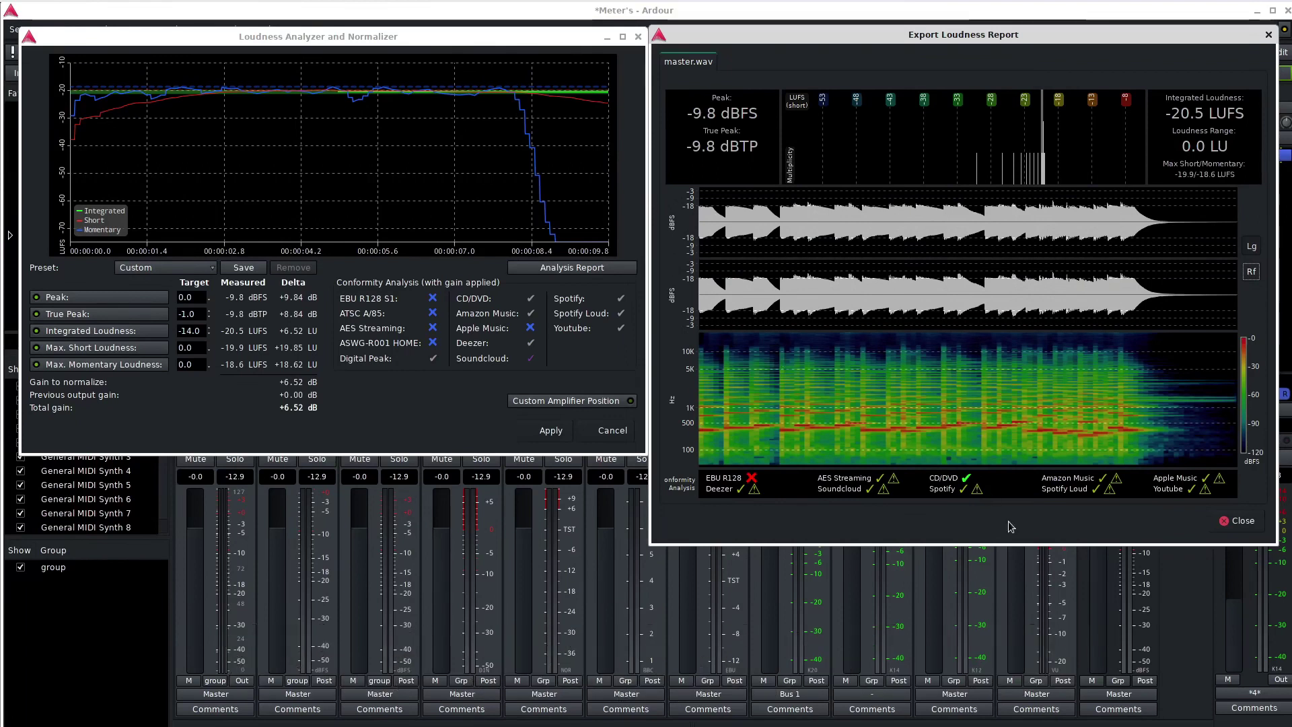
click(1238, 521)
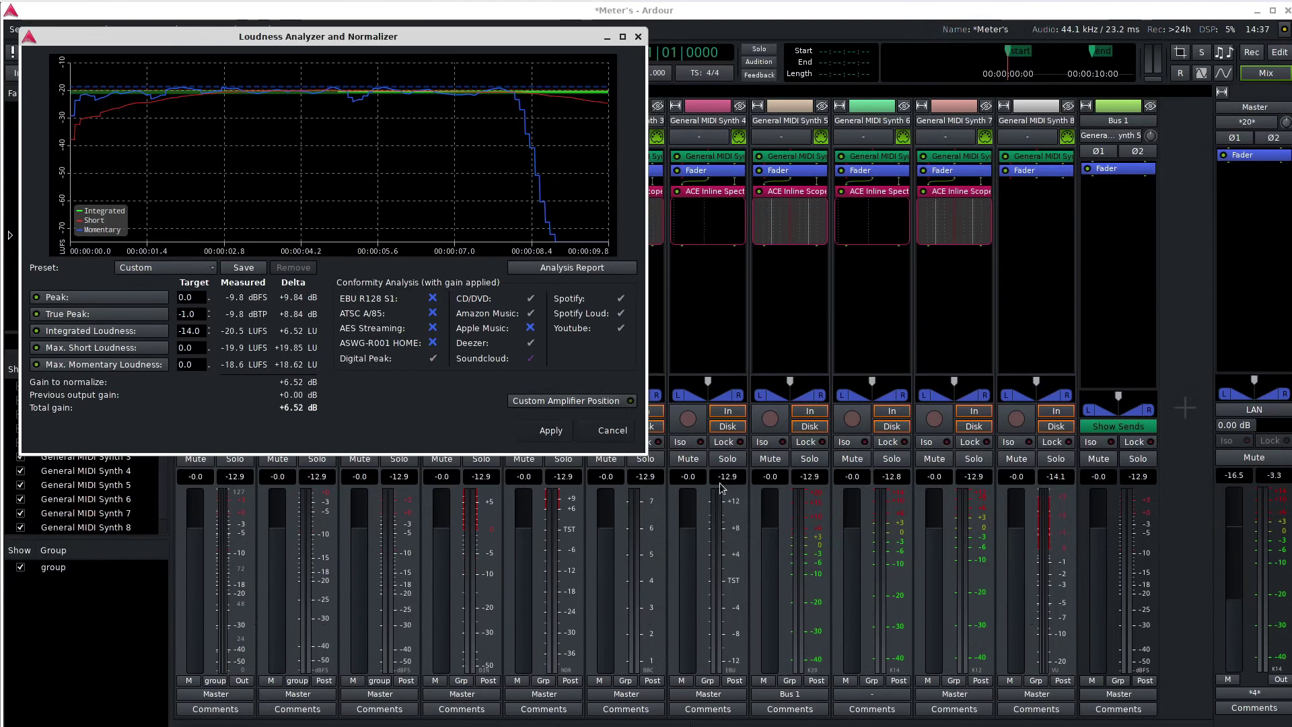
Step: Apply the normalization gain to the master bus with Custom Amplifier Position enabled, and delete the resulting LAN Amp processor
click(575, 403)
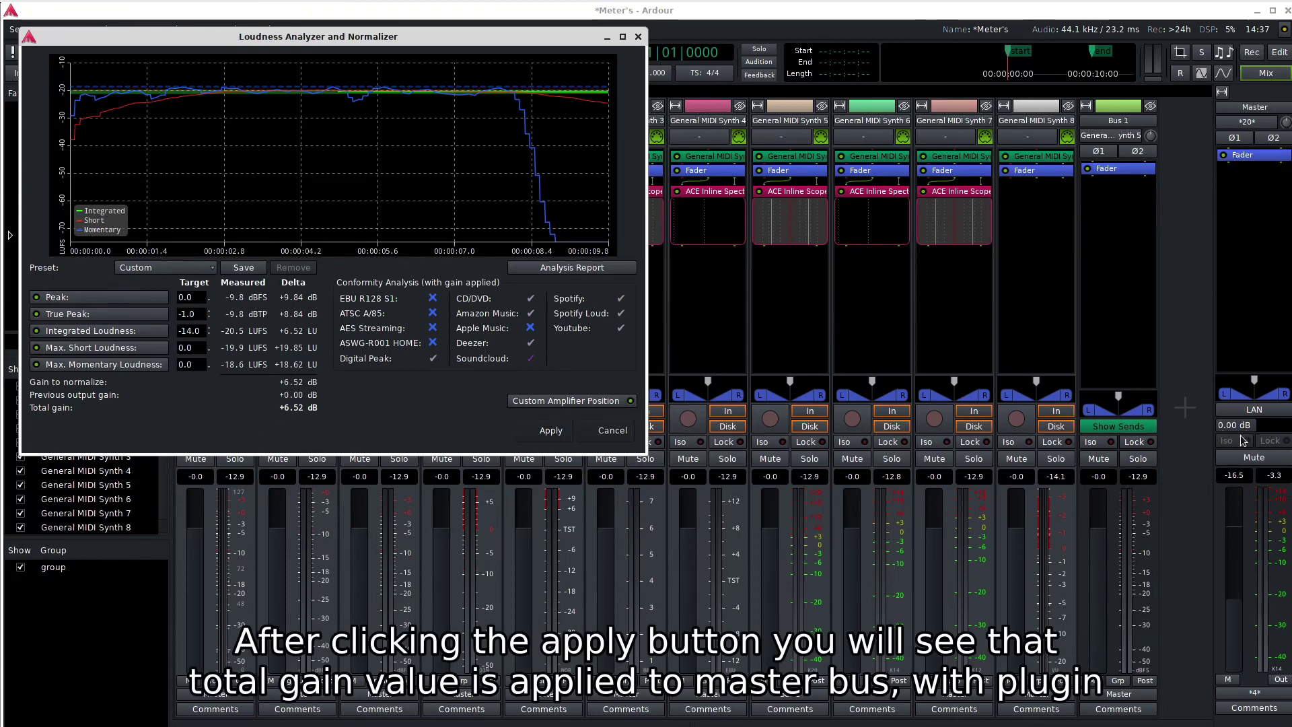
click(541, 432)
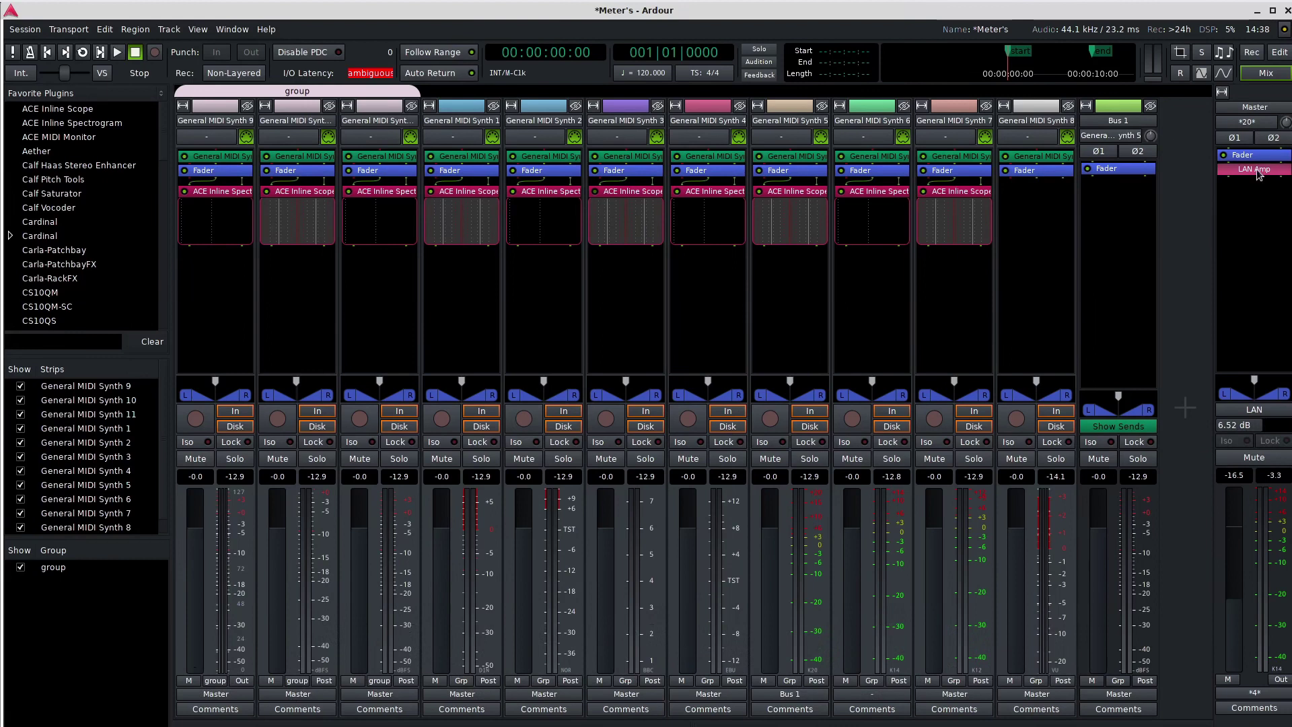
key(Delete)
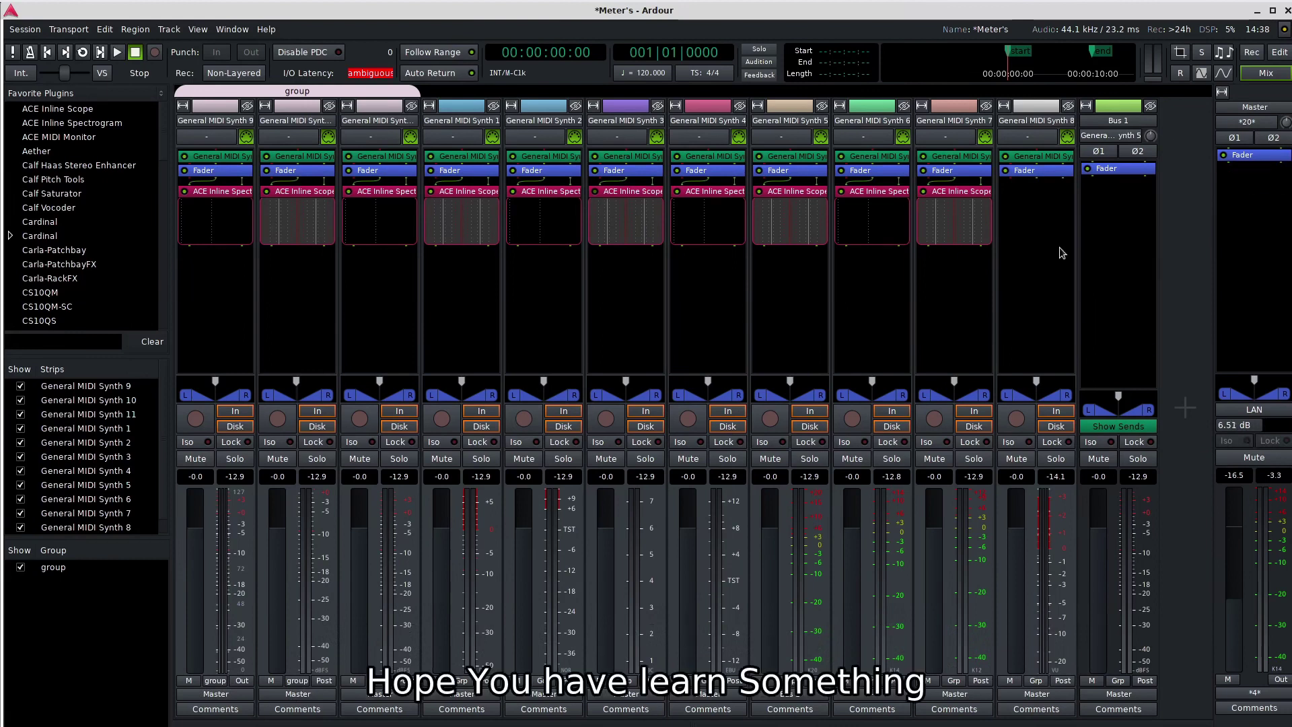